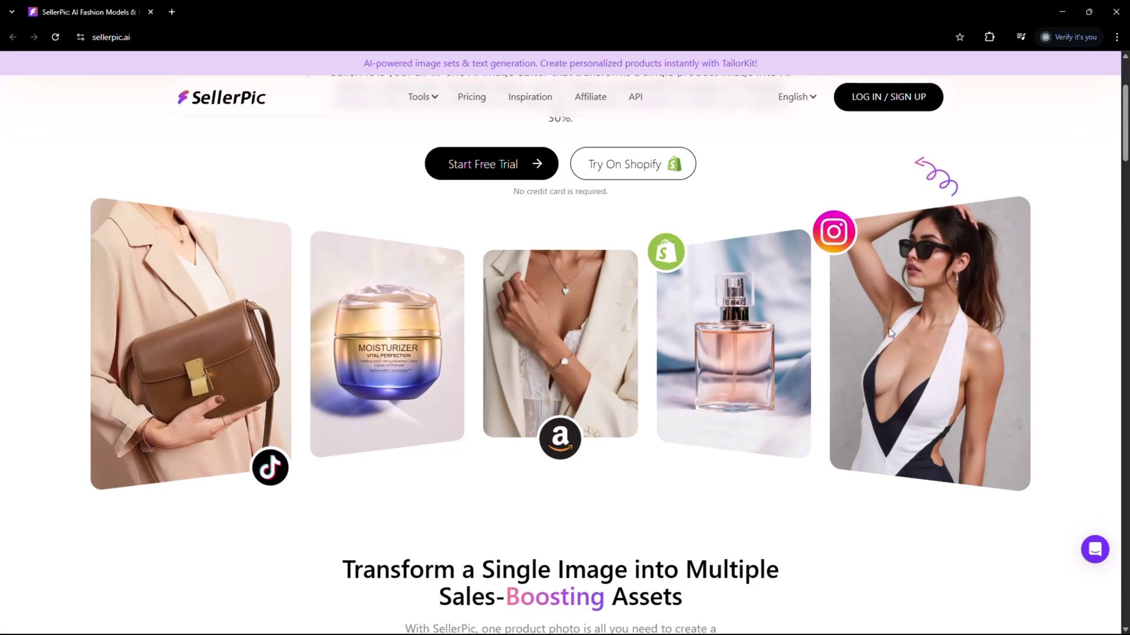
pyautogui.scroll(-1, 1059, 357)
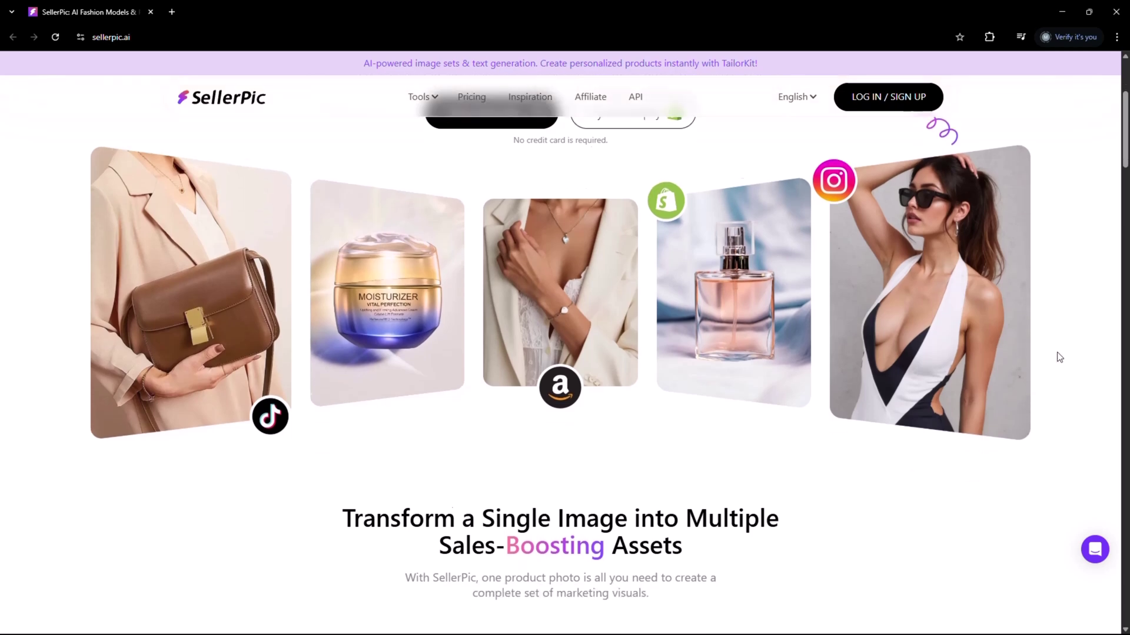
pyautogui.scroll(-1, 1059, 357)
pyautogui.scroll(-1, 1059, 357)
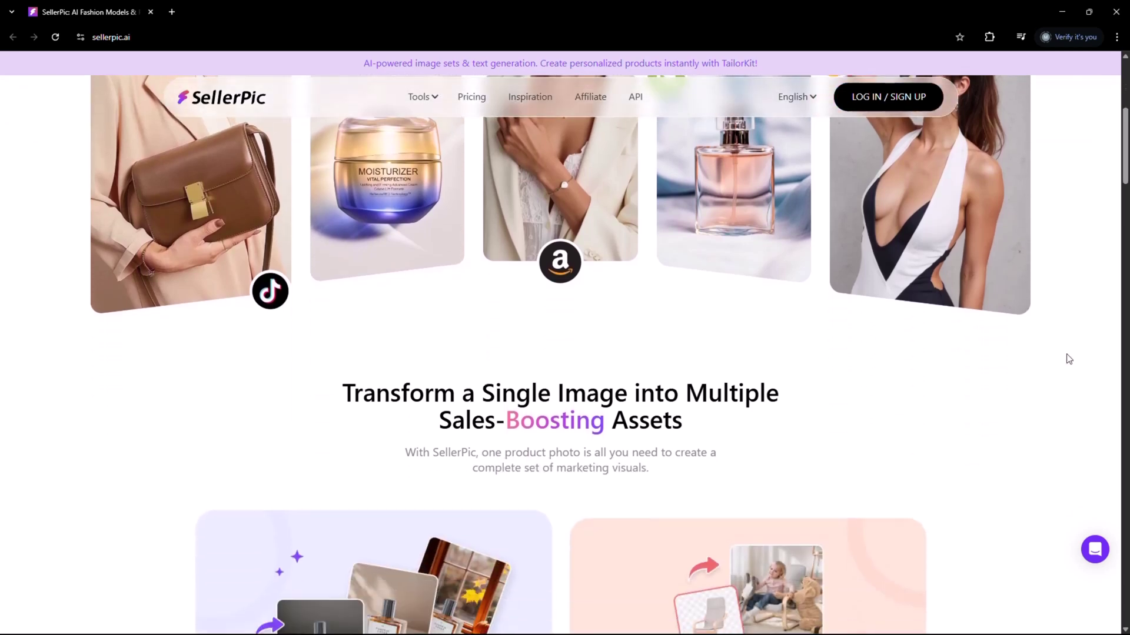
pyautogui.scroll(-2, 1068, 365)
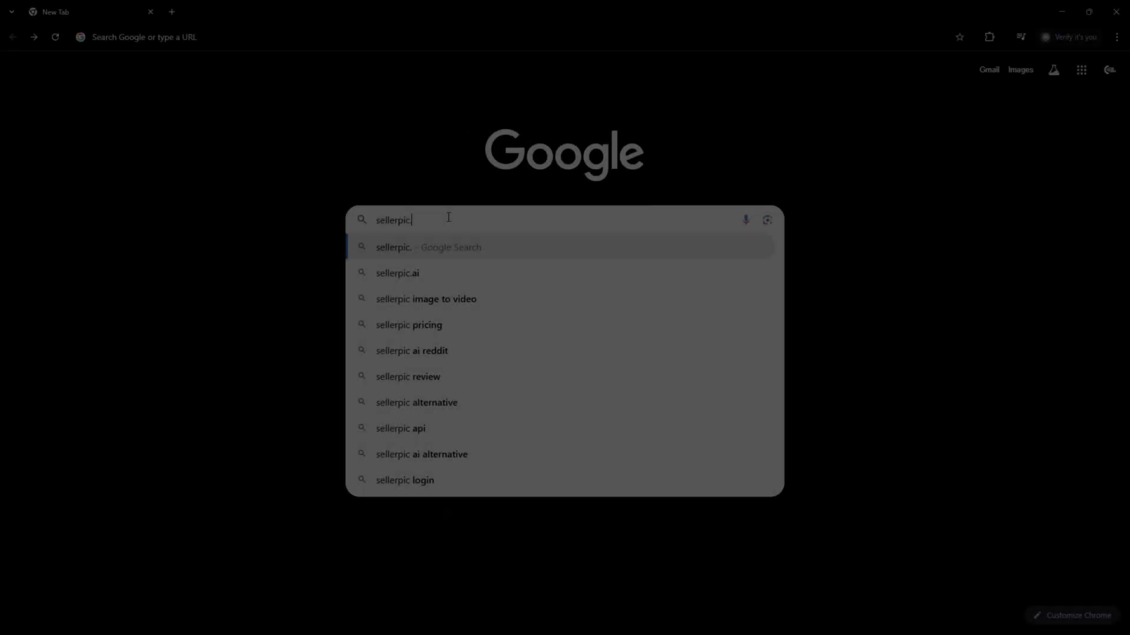
# Search Google for sellerpic and open the SellerPic AI Fashion Models & Product Image Generator site
pyautogui.press('BackSpace')
pyautogui.hotkey('ctrl', 'a')
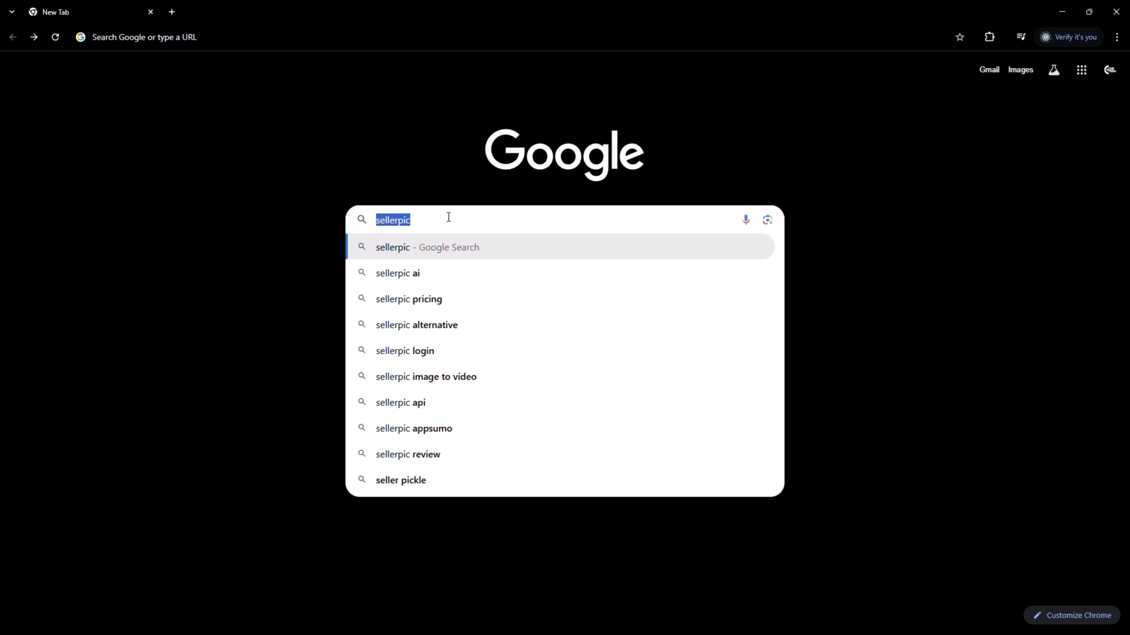
pyautogui.click(448, 217)
pyautogui.press('Return')
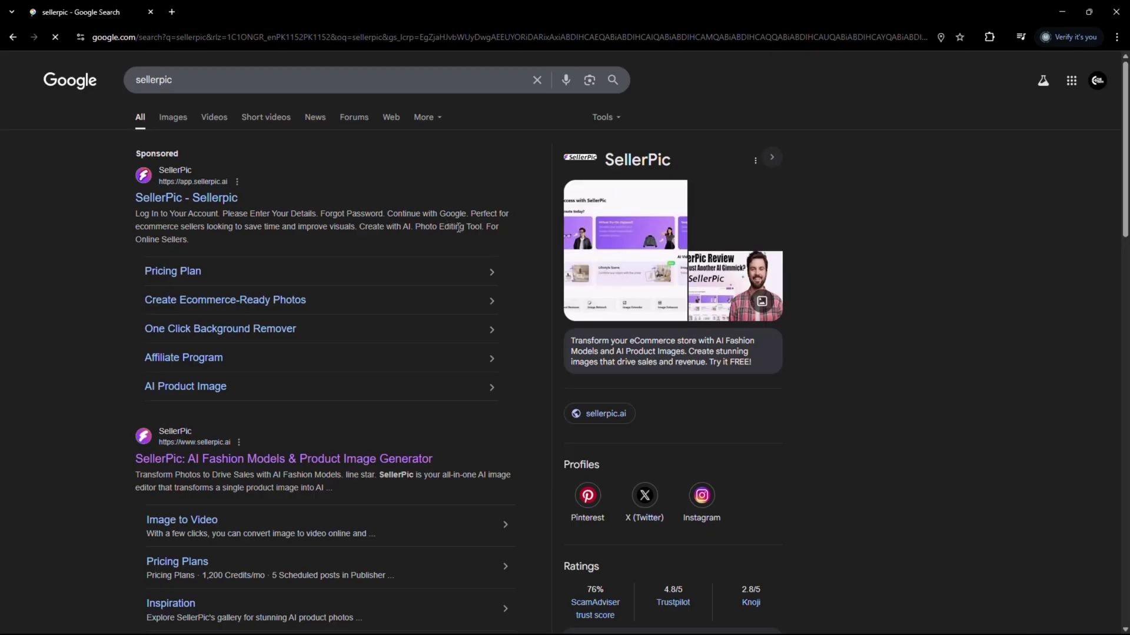
pyautogui.scroll(-2, 301, 390)
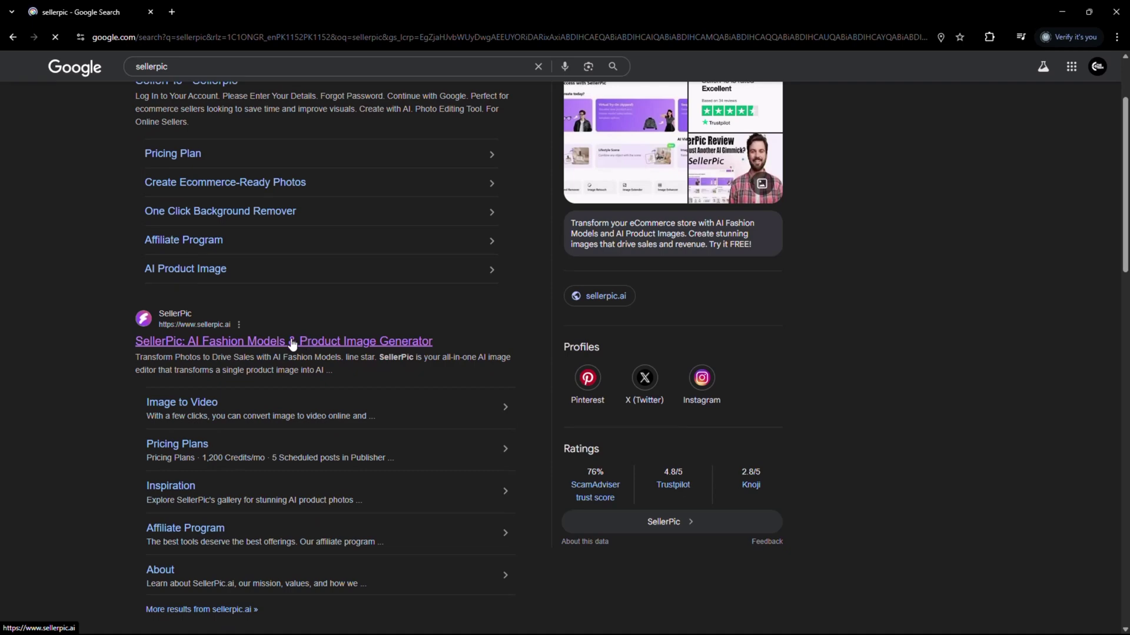
pyautogui.click(292, 342)
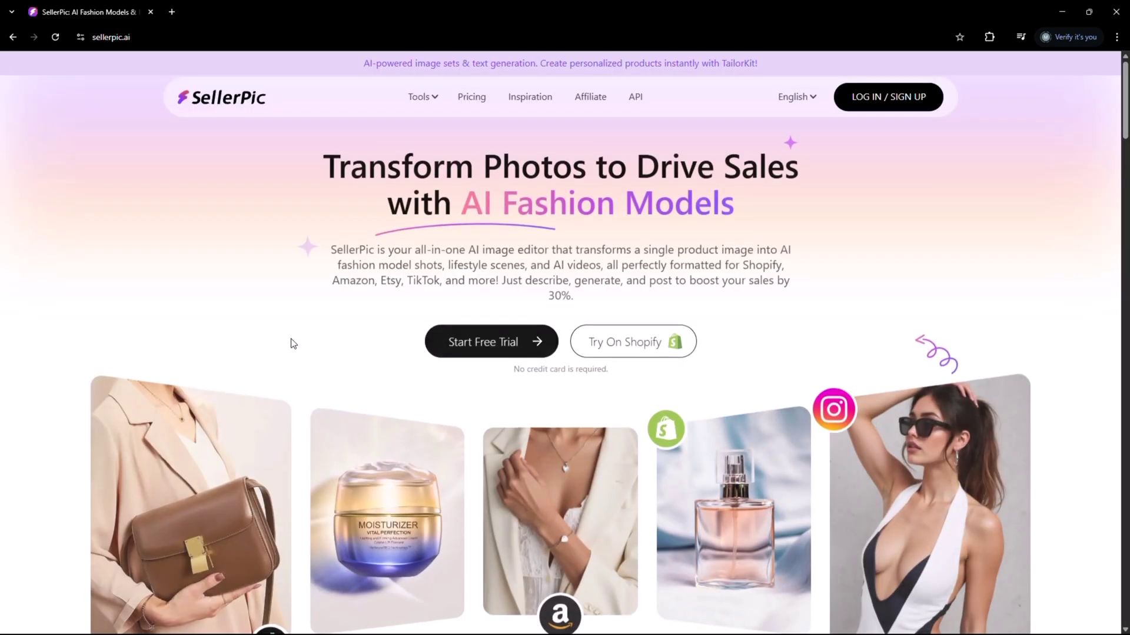
# Examine the homepage's sample product visuals and its section on turning a single image into sales-boosting assets
pyautogui.scroll(-5, 300, 317)
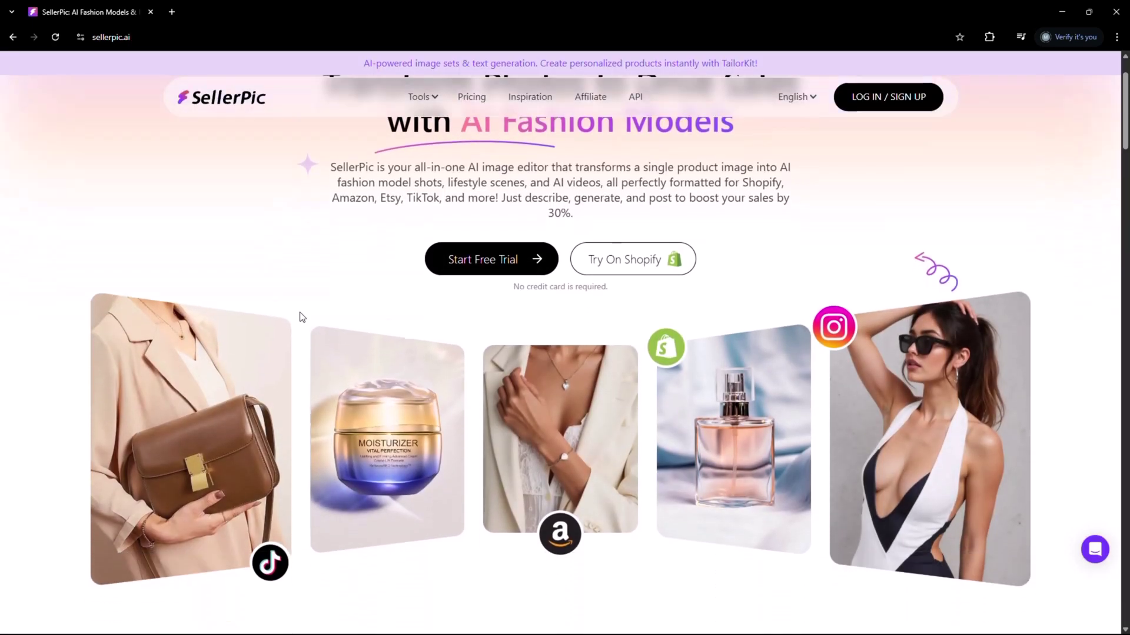
pyautogui.scroll(-2, 962, 388)
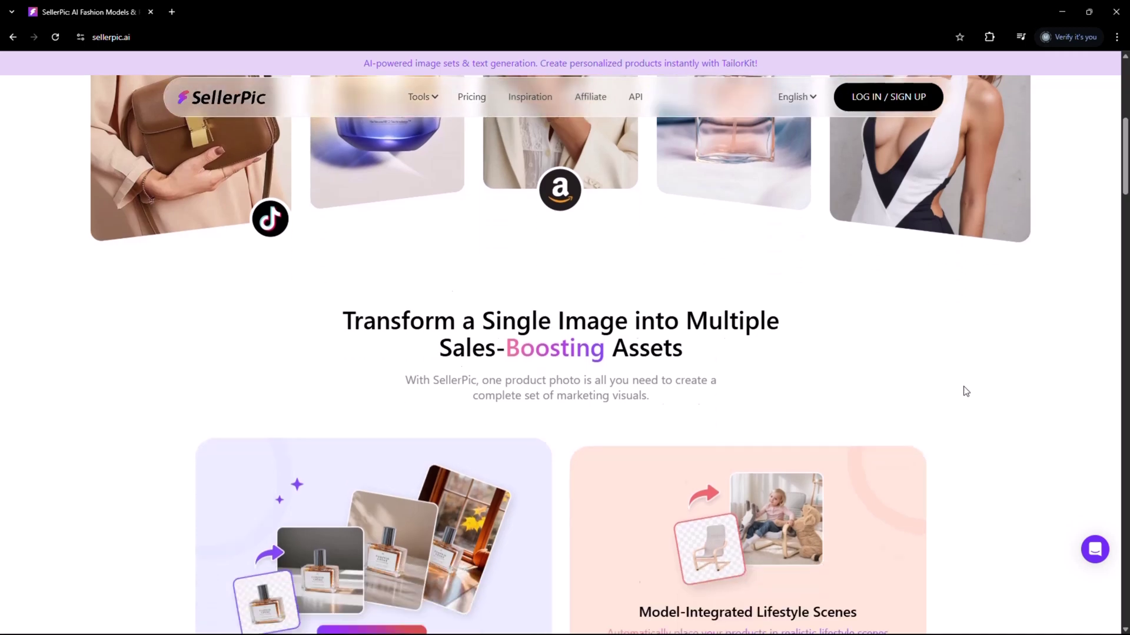
pyautogui.scroll(-11, 565, 353)
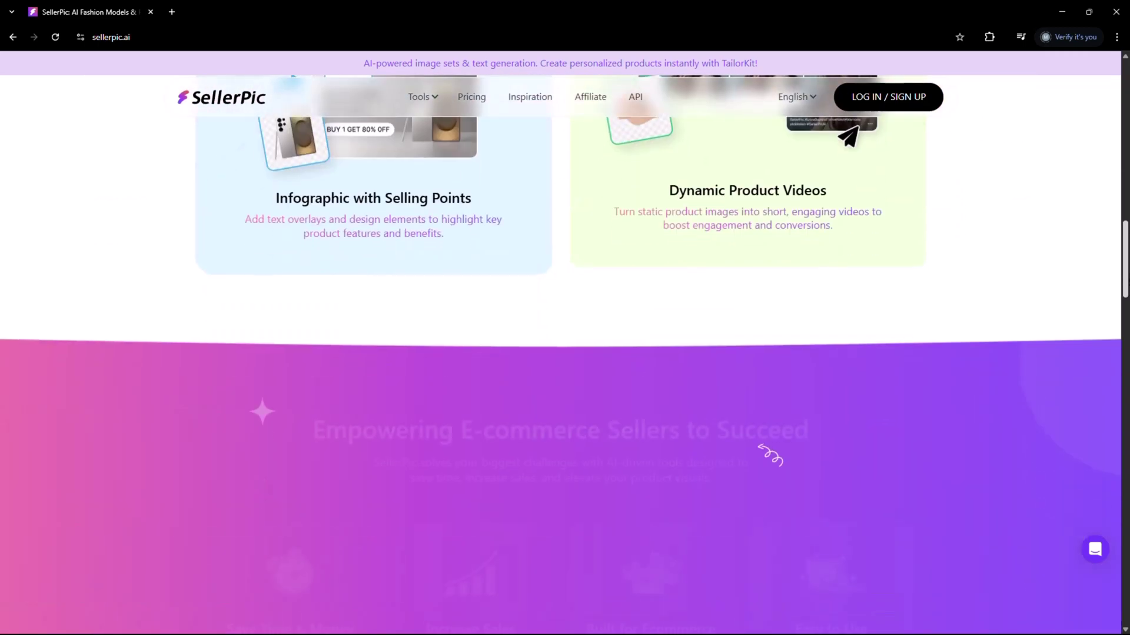
pyautogui.scroll(7, 565, 353)
pyautogui.scroll(3, 1127, 210)
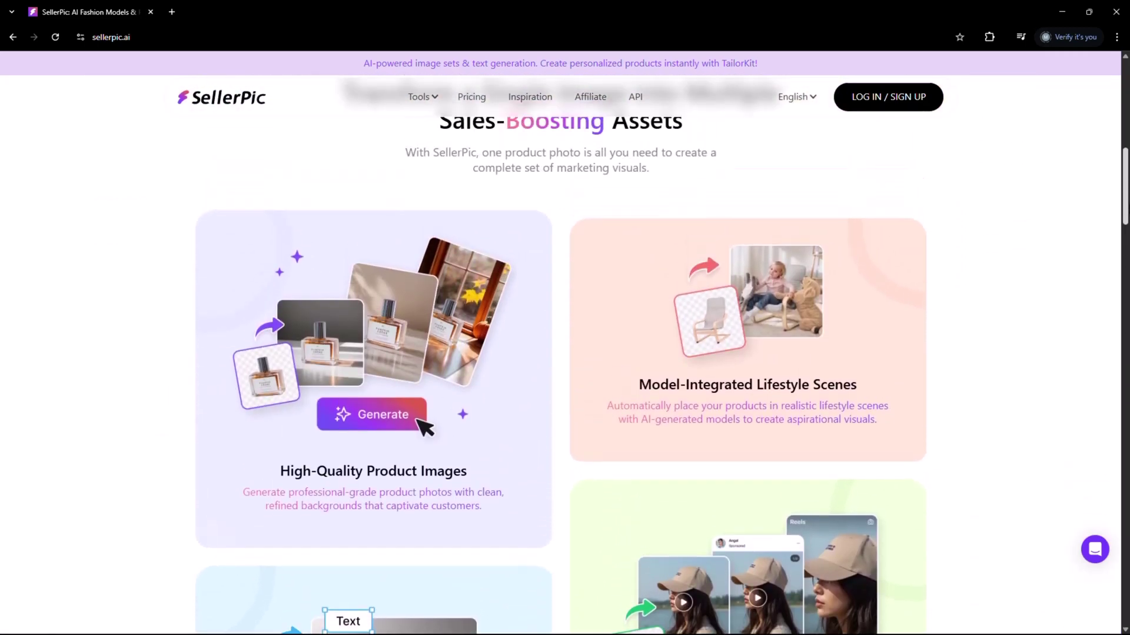
pyautogui.scroll(8, 565, 353)
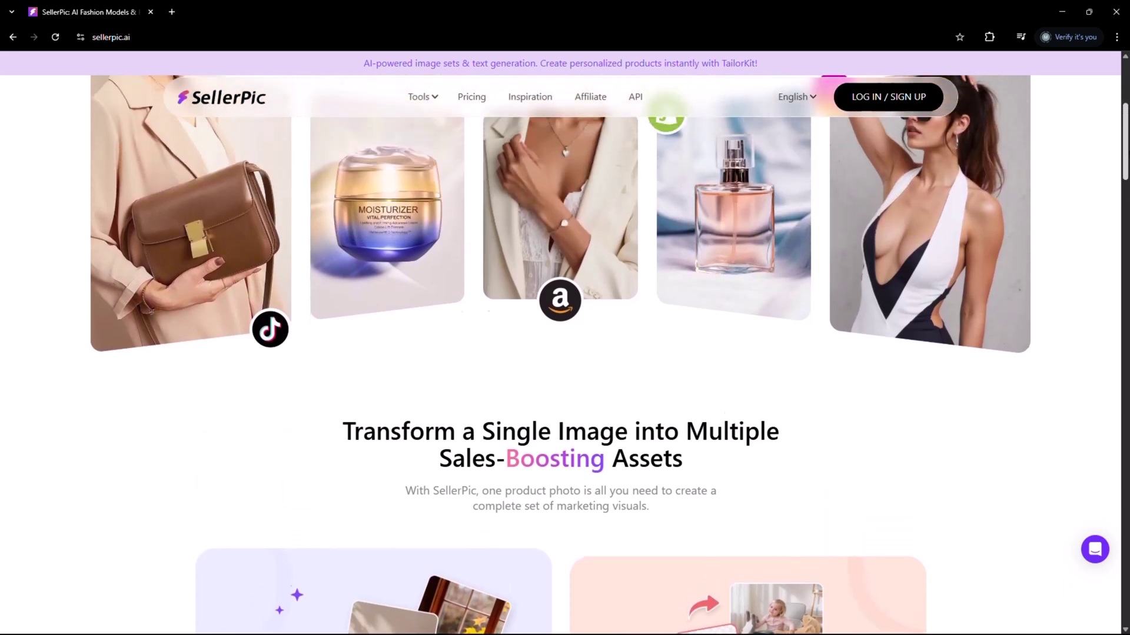
pyautogui.scroll(3, 565, 353)
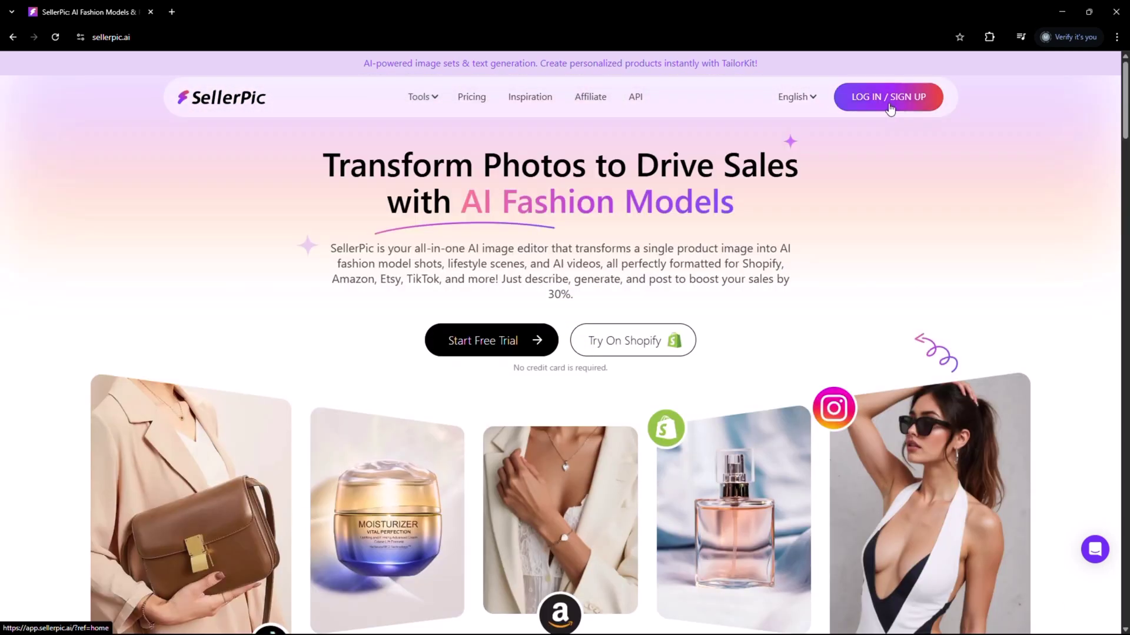
# Sign in to the SellerPic account and close the leftover homepage tab
pyautogui.click(890, 110)
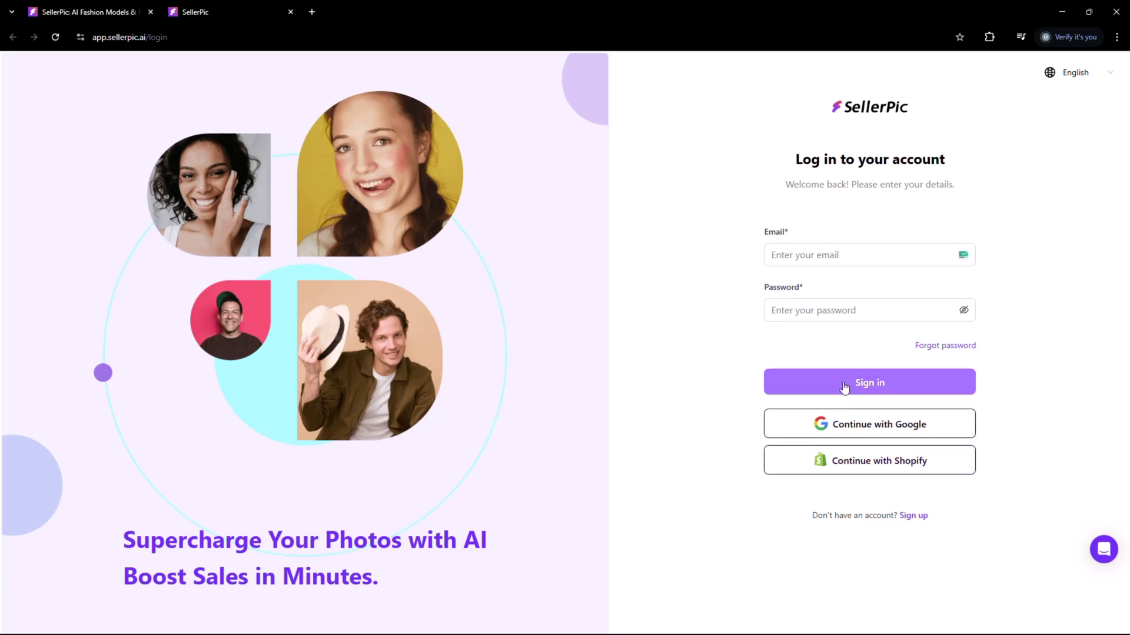
pyautogui.click(869, 382)
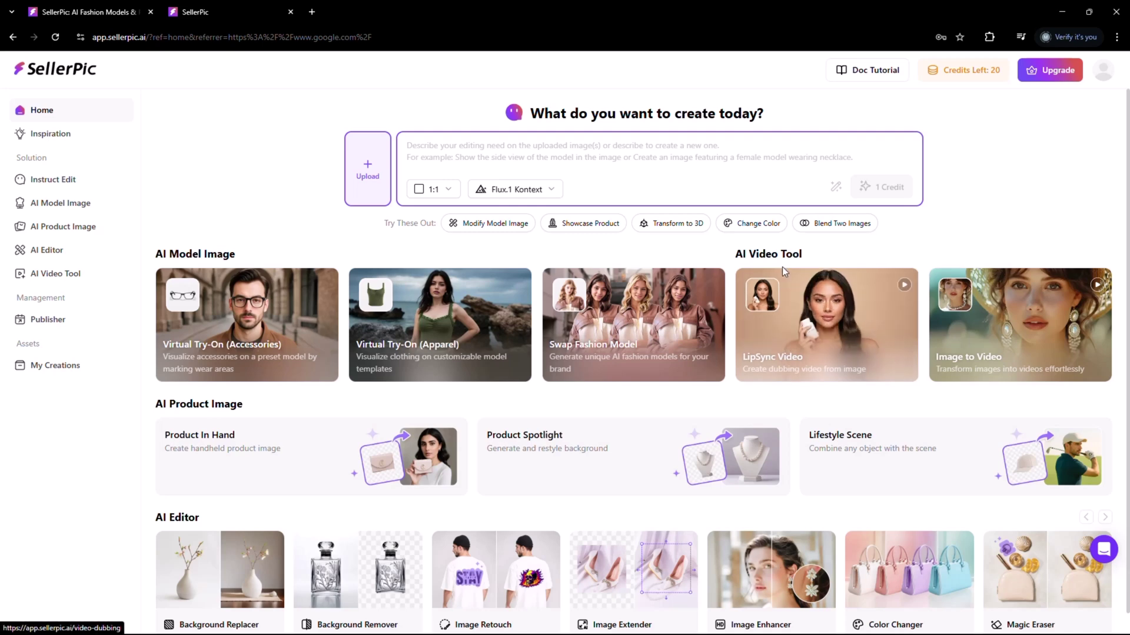
pyautogui.click(131, 7)
pyautogui.click(150, 13)
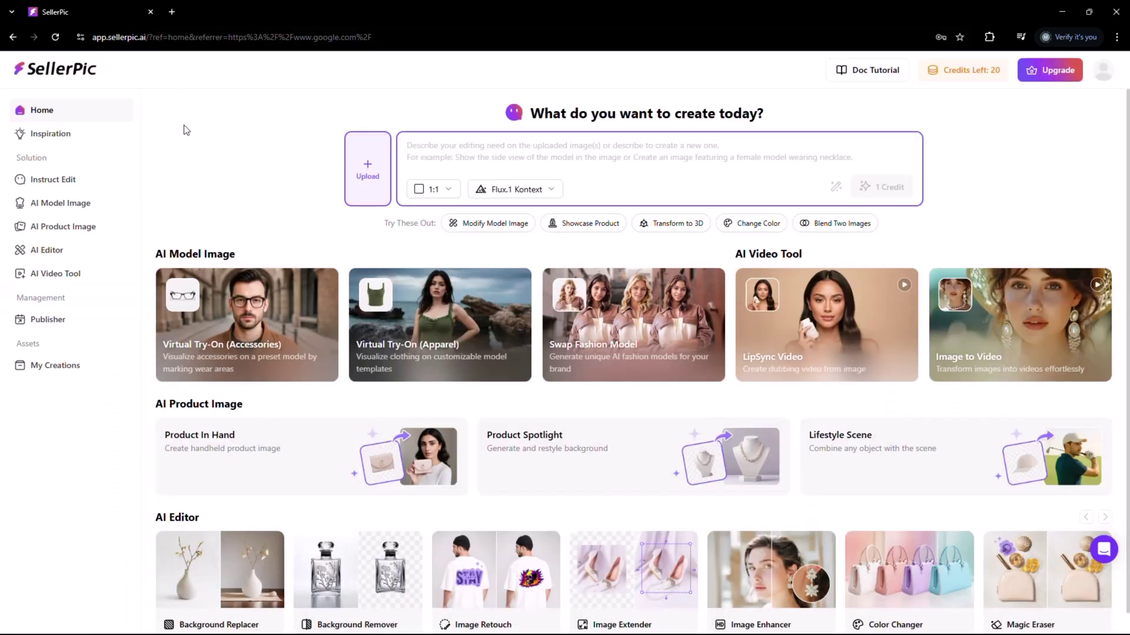
# Open the Virtual Try-On (Accessories) tool from the dashboard
pyautogui.scroll(-1, 1014, 195)
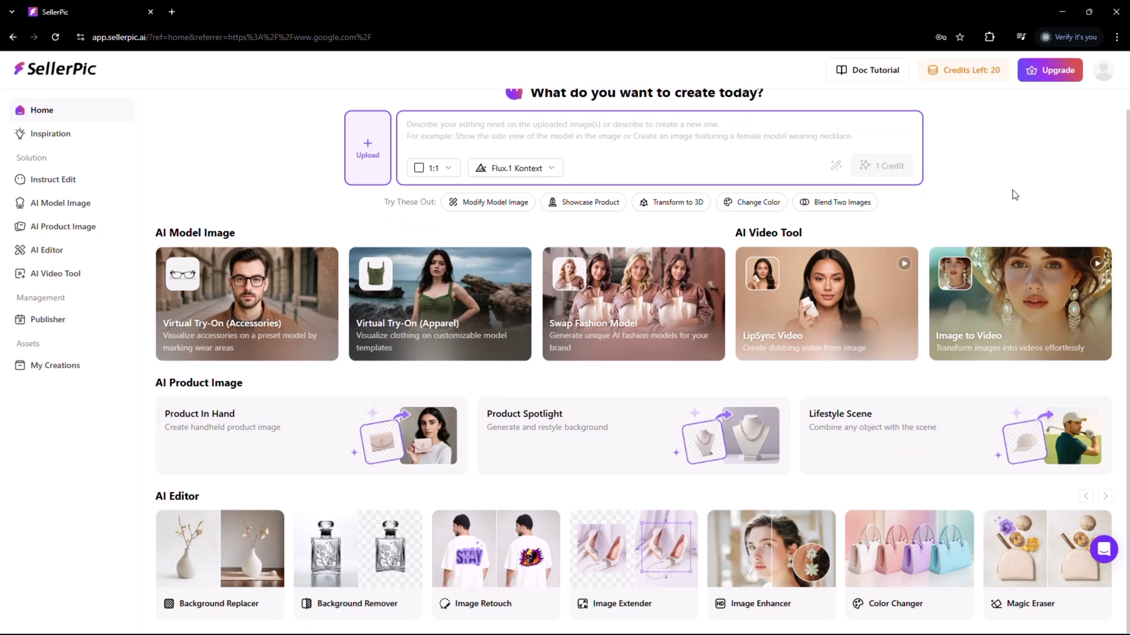
pyautogui.scroll(1, 1011, 192)
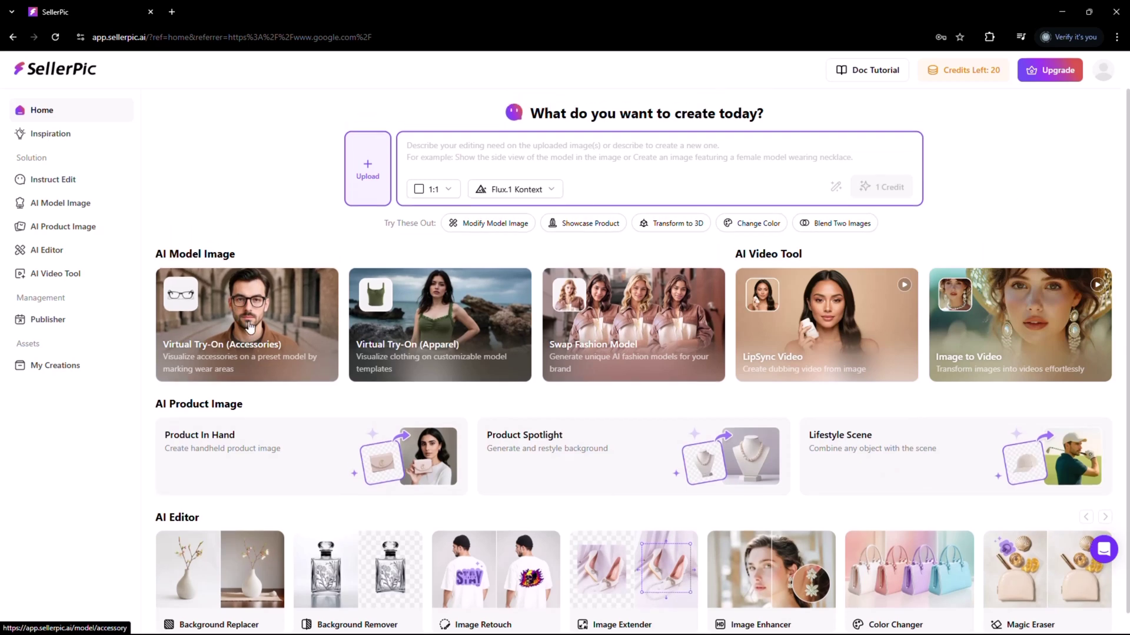
pyautogui.scroll(-1, 352, 405)
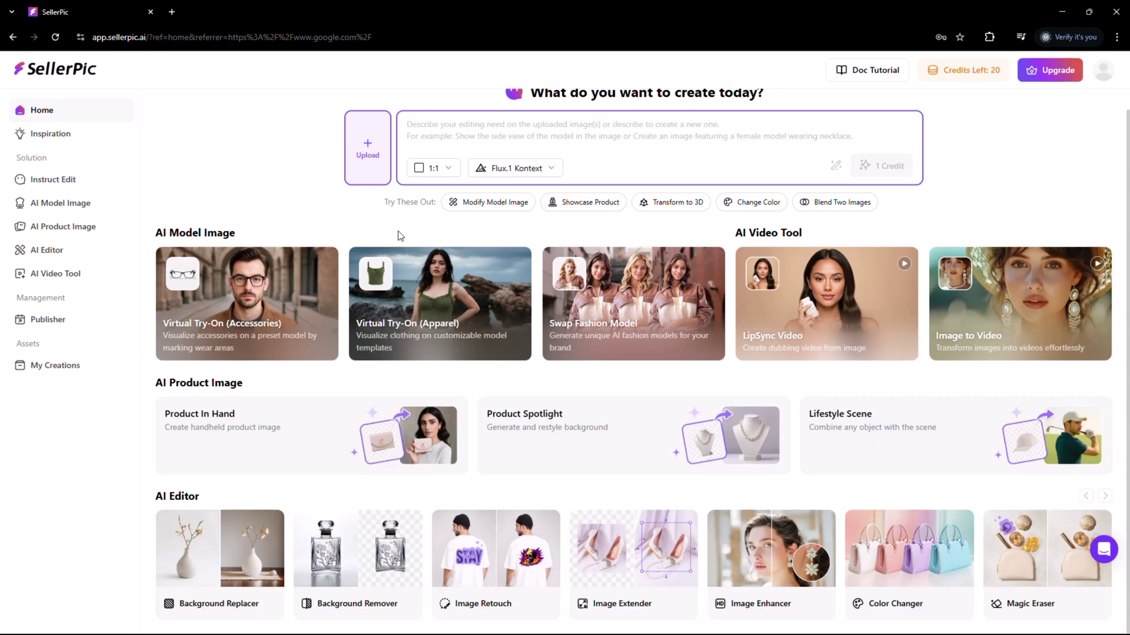
pyautogui.click(239, 318)
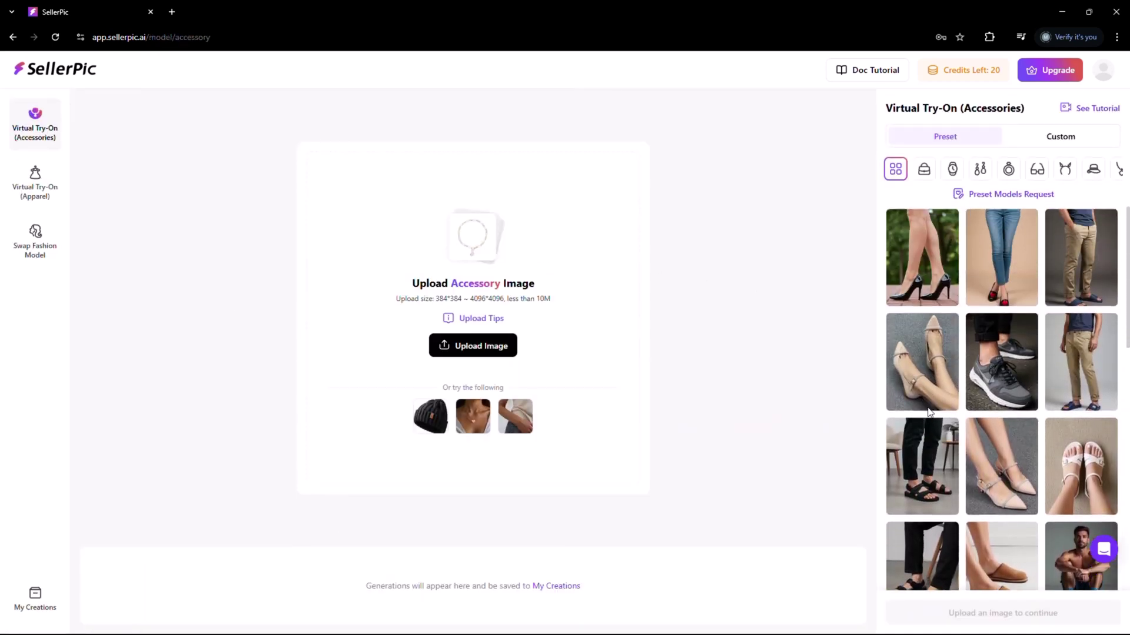
pyautogui.click(12, 37)
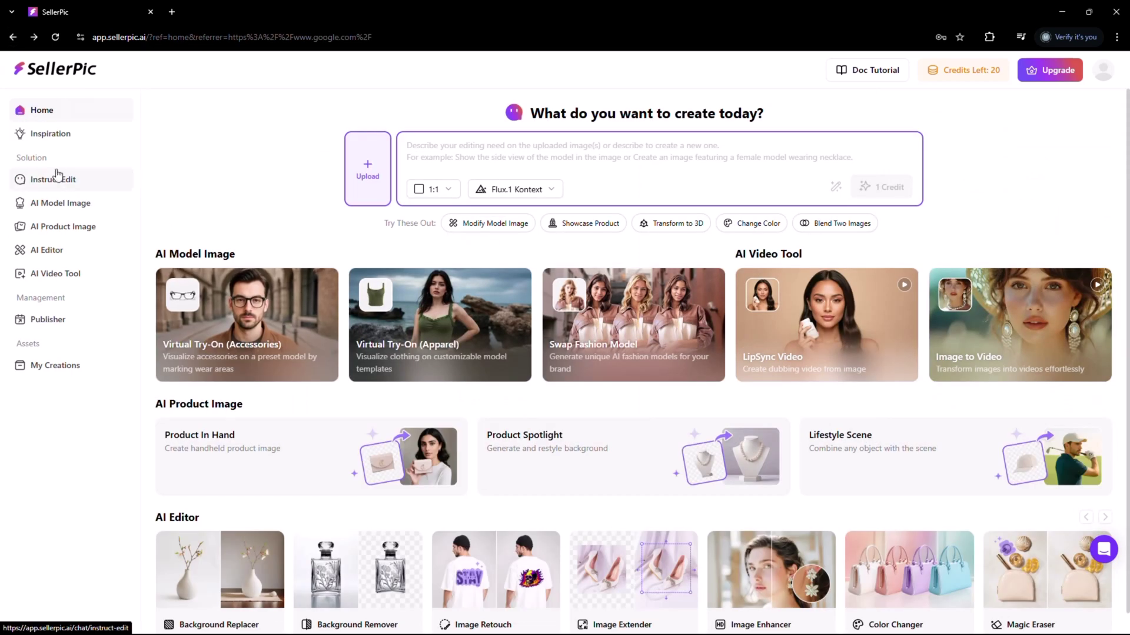
pyautogui.click(271, 312)
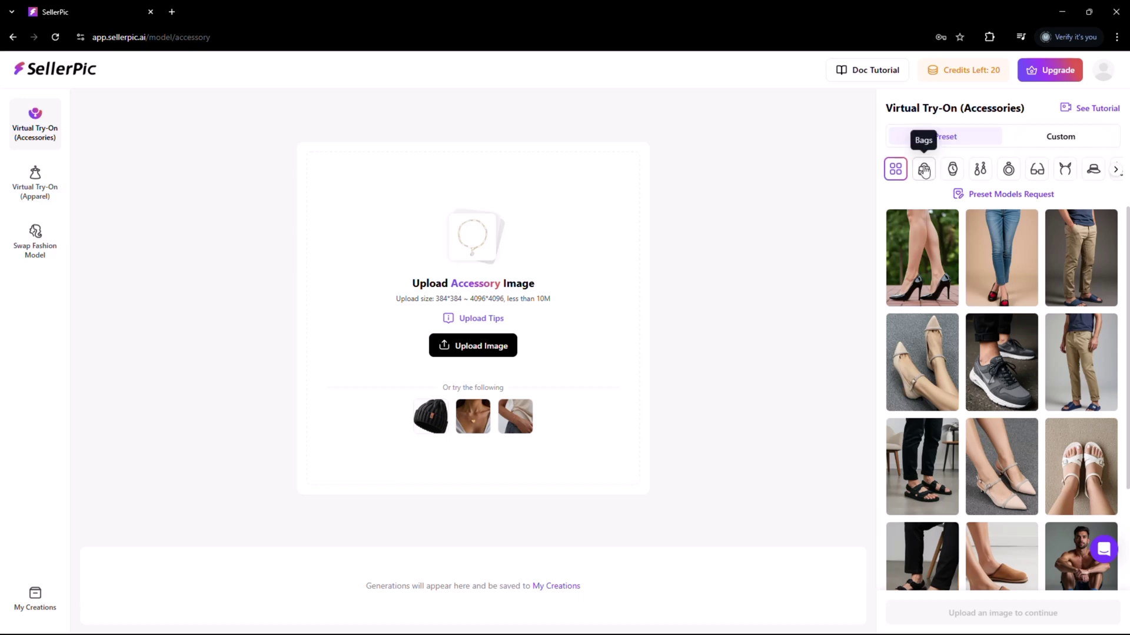
# Look through the preset models by accessory category, including bags, earrings, glasses and shoes
pyautogui.click(924, 168)
pyautogui.click(952, 168)
pyautogui.click(980, 169)
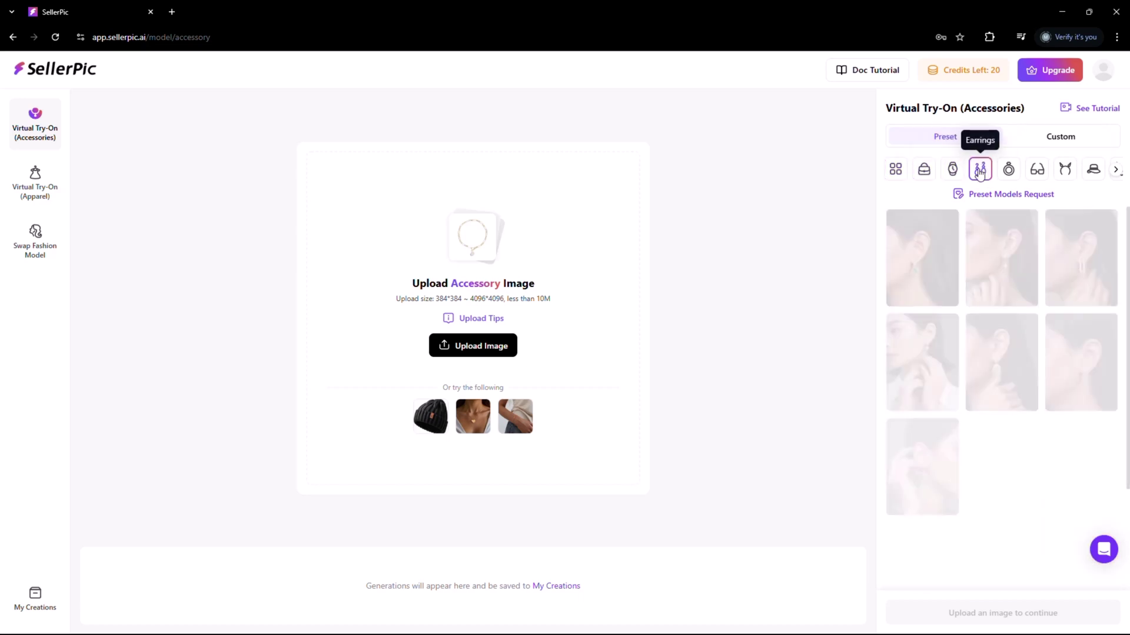
pyautogui.click(1009, 169)
pyautogui.click(1037, 168)
pyautogui.click(1037, 169)
pyautogui.click(1093, 170)
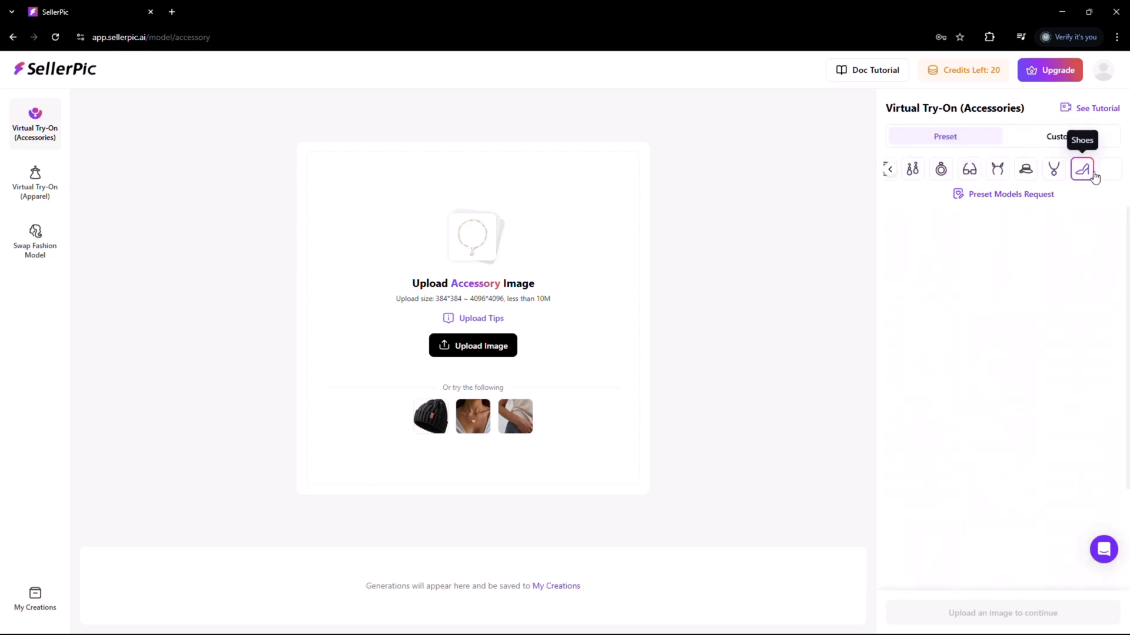
pyautogui.click(473, 416)
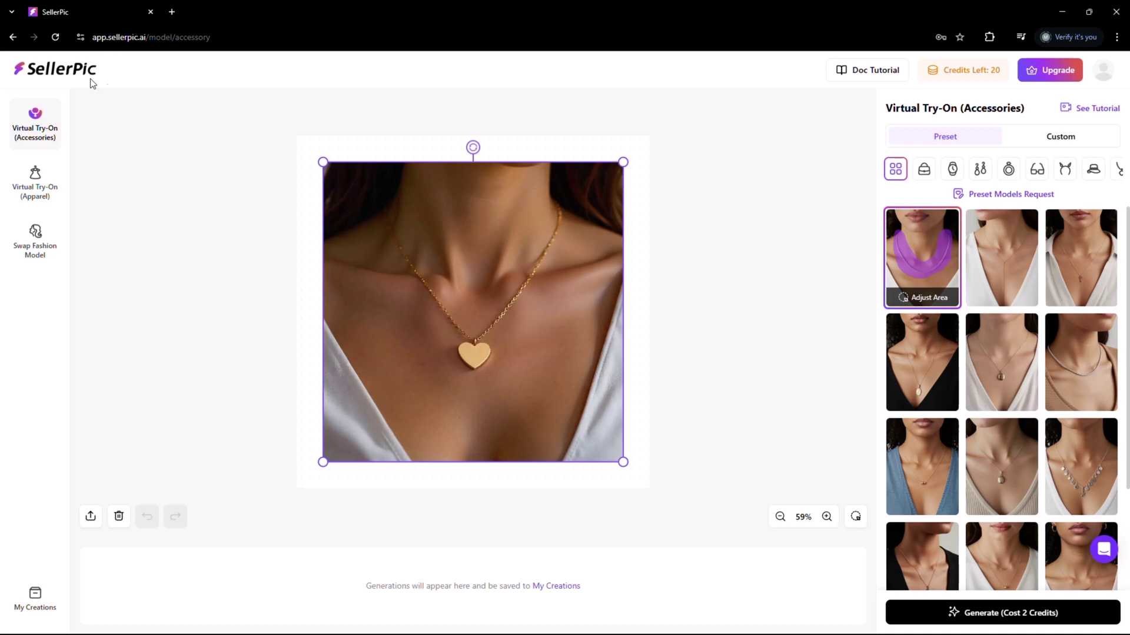
pyautogui.click(13, 37)
pyautogui.click(280, 301)
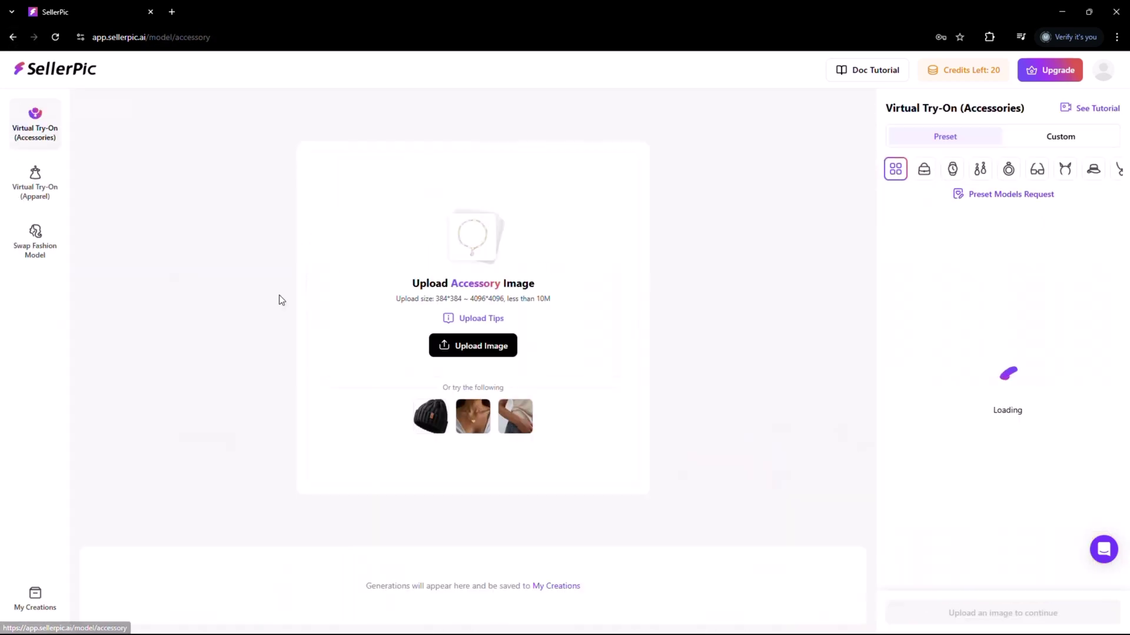
# Add the black-framed eyeglasses photo as the accessory and open try-on area adjustment for the glasses preset of the man in a dark suit
pyautogui.hotkey('ctrl', 'v')
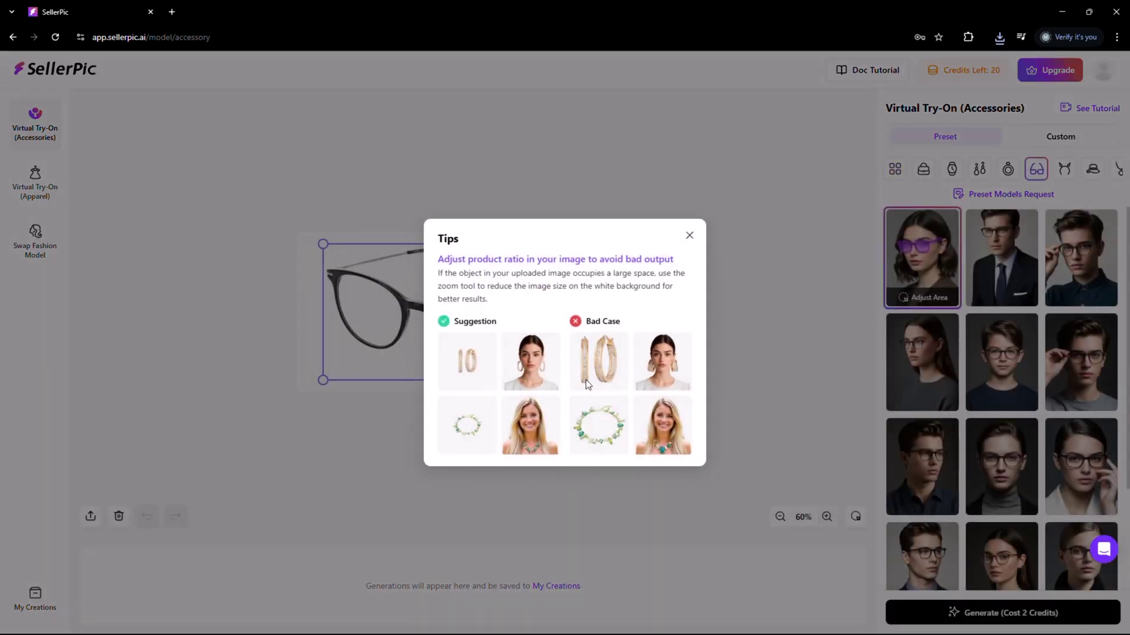
pyautogui.click(689, 236)
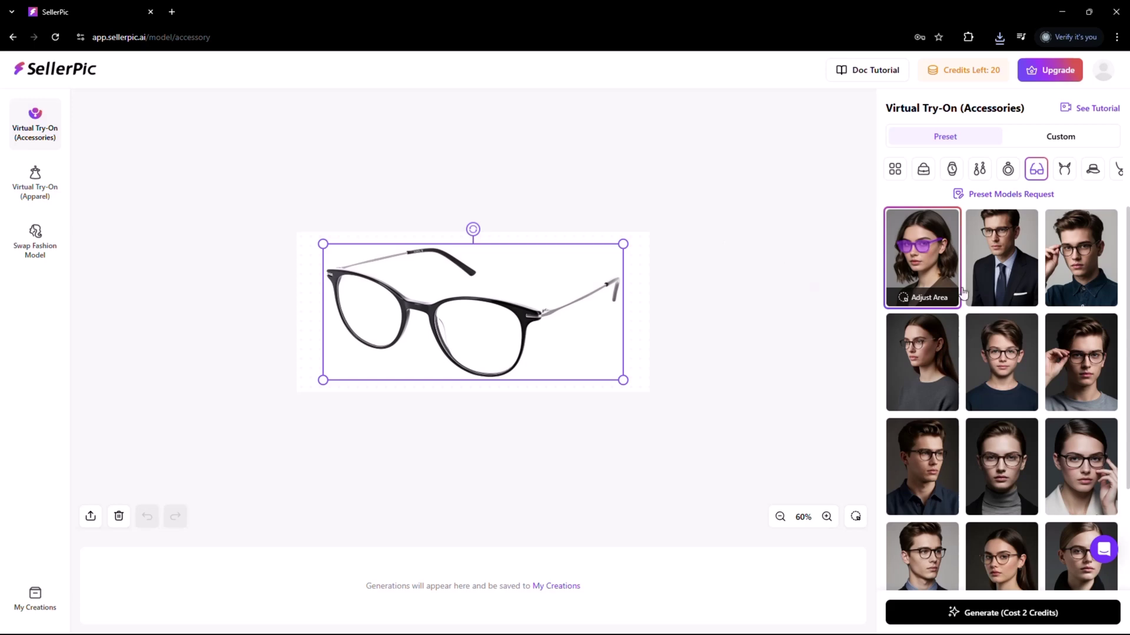
pyautogui.scroll(-8, 978, 292)
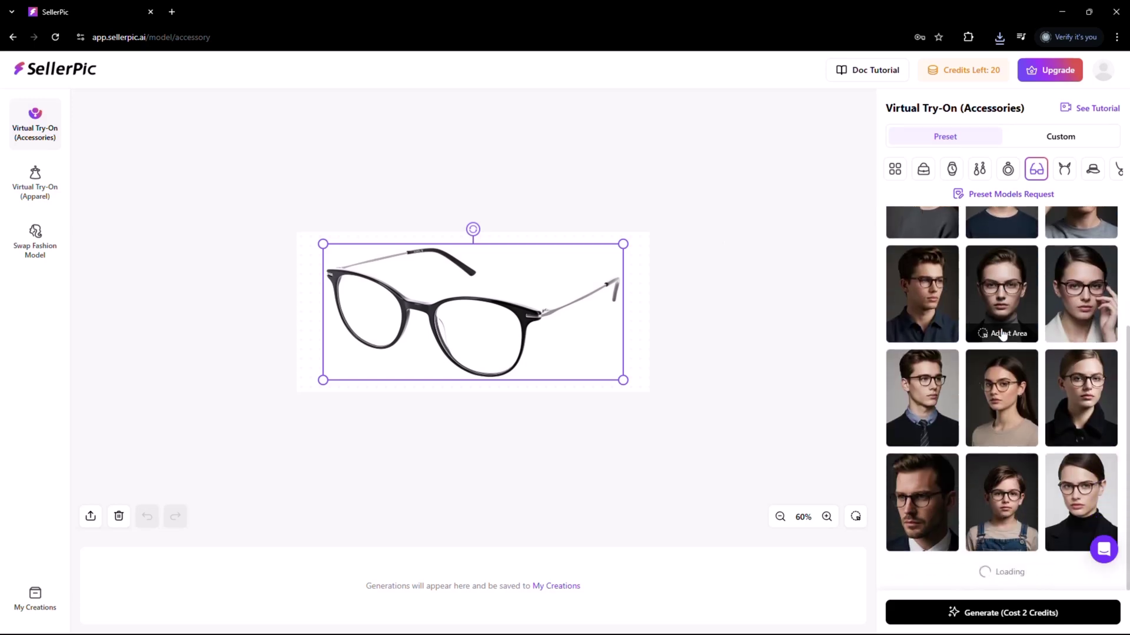
pyautogui.scroll(-10, 1021, 486)
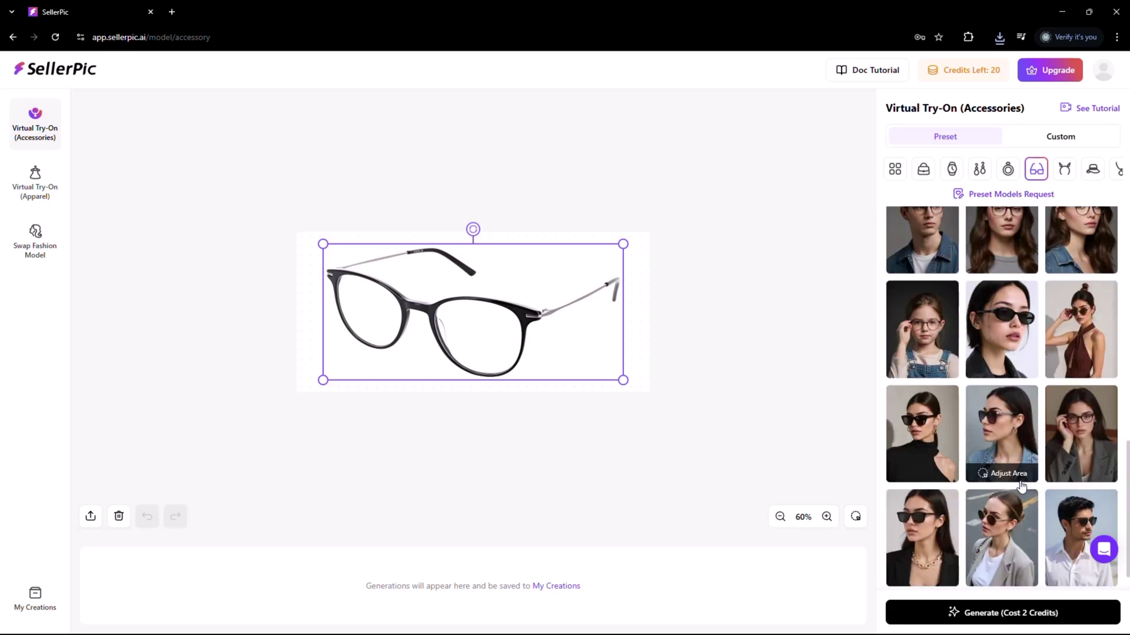
pyautogui.scroll(-6, 1026, 495)
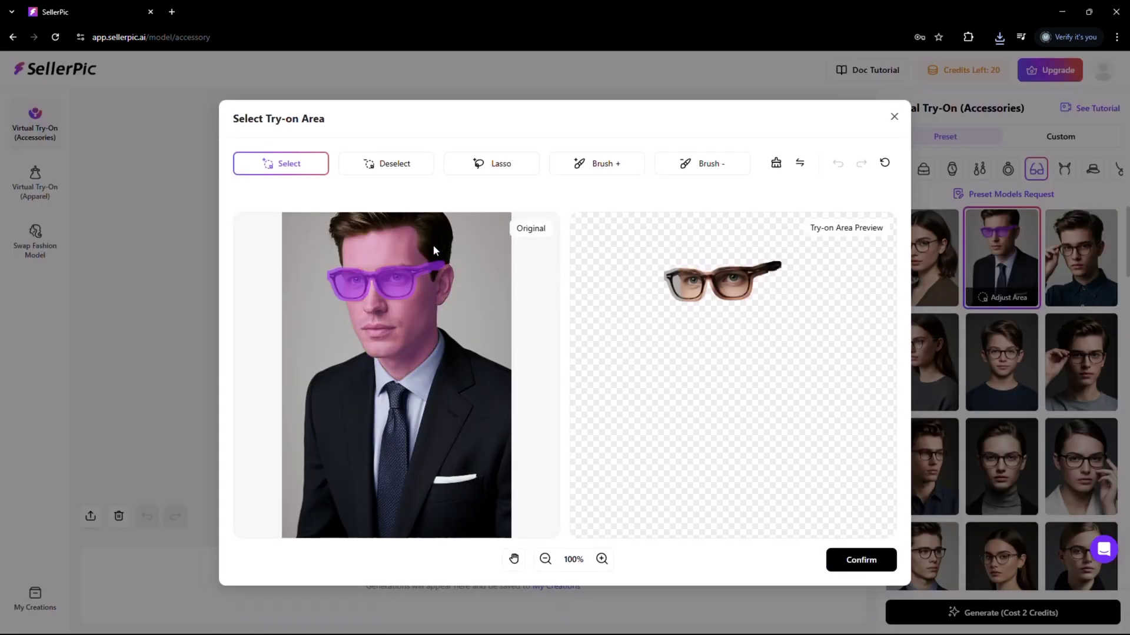
# Extend the try-on area over the man's whole face and neck, confirm it, and generate the glasses try-on images
pyautogui.click(413, 169)
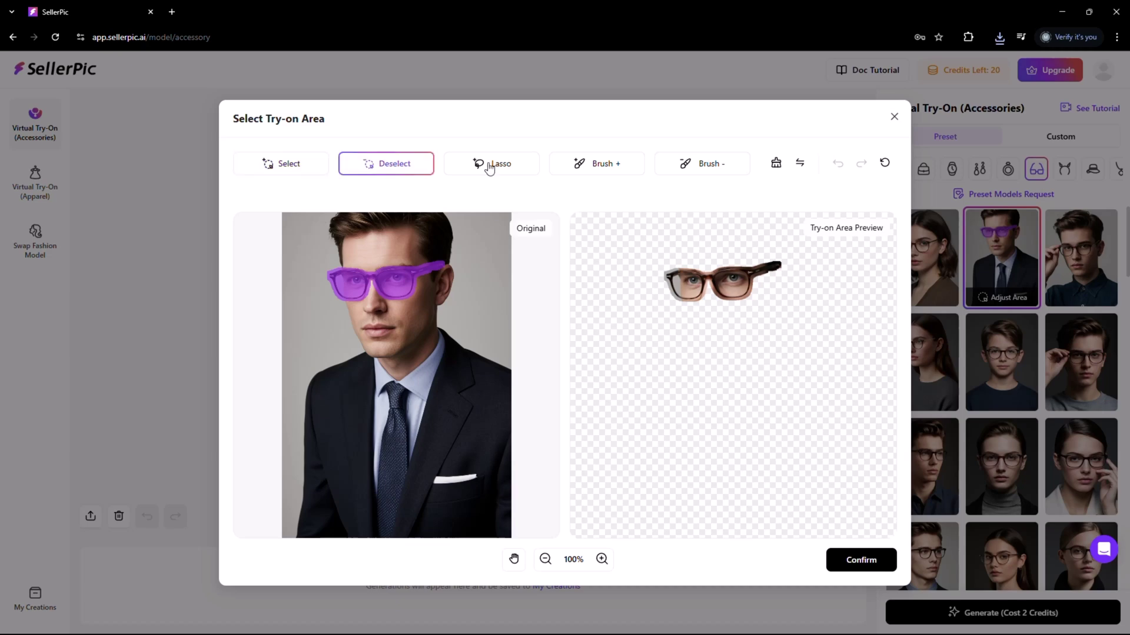
pyautogui.click(491, 164)
pyautogui.click(584, 167)
pyautogui.click(710, 168)
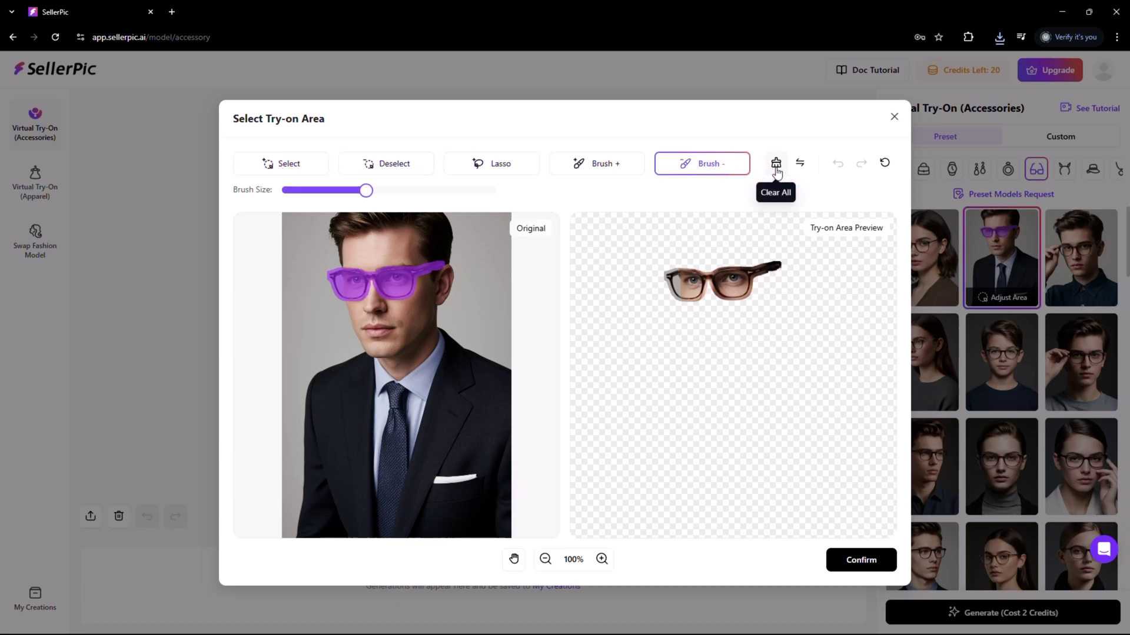
pyautogui.click(305, 171)
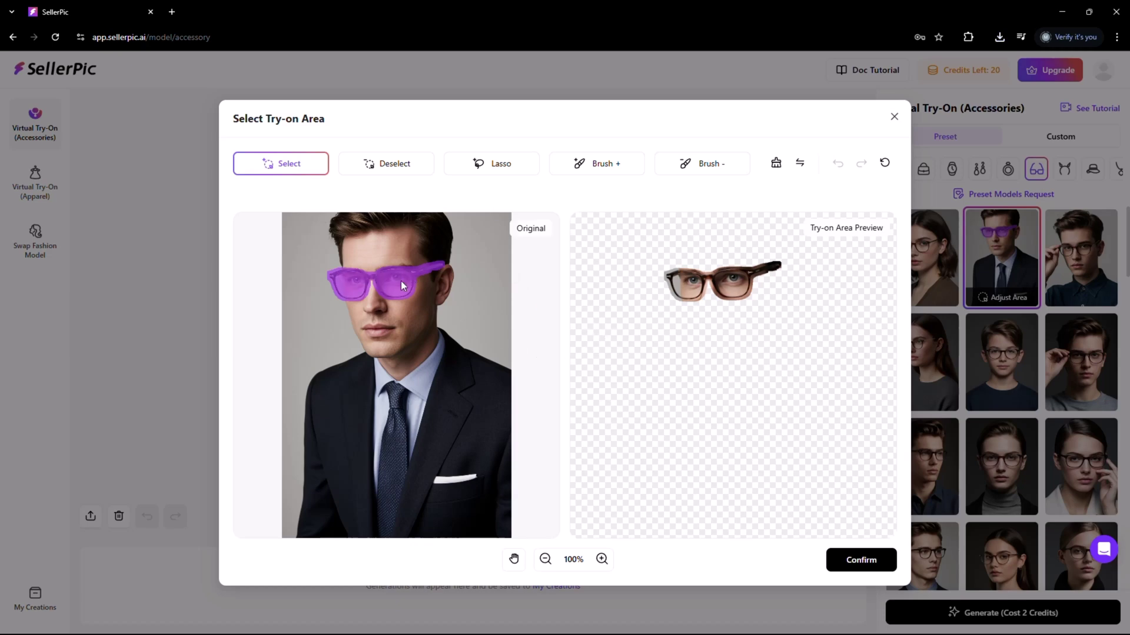
pyautogui.click(447, 264)
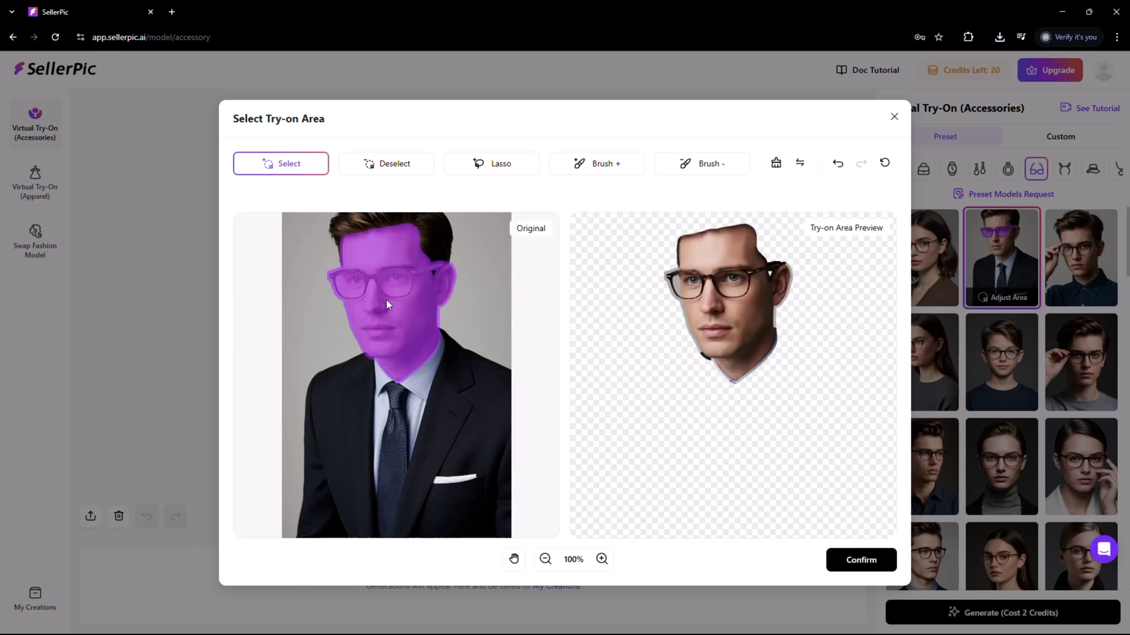
pyautogui.click(869, 562)
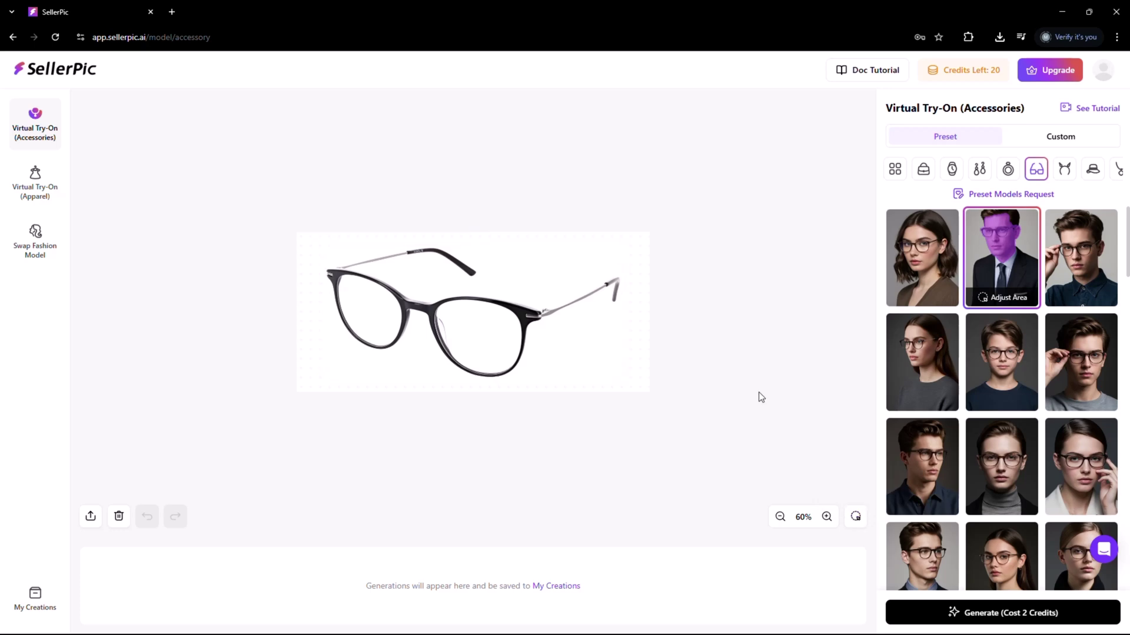
pyautogui.click(1003, 612)
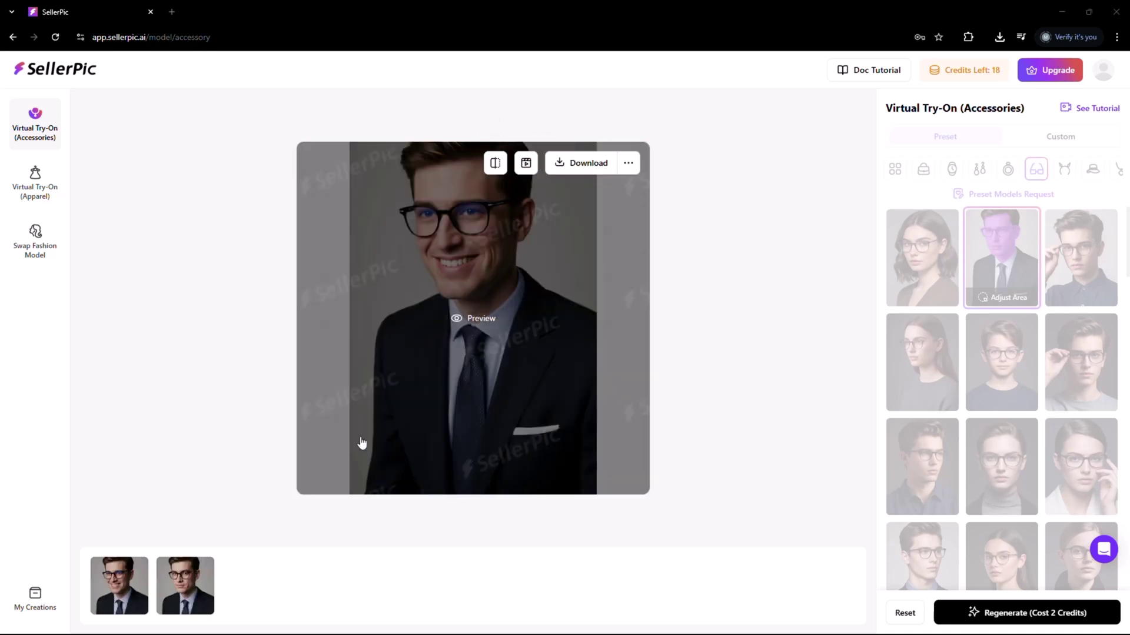
# Examine the second generated try-on image up close, checking the face and the eyeglass frame details
pyautogui.click(196, 582)
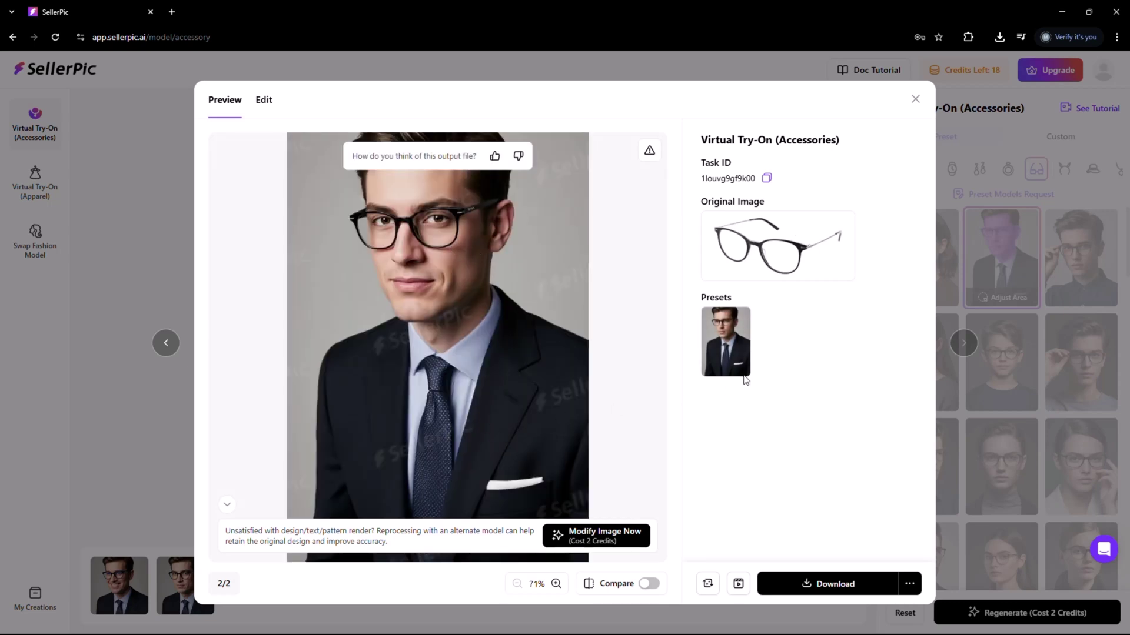
pyautogui.scroll(6, 557, 320)
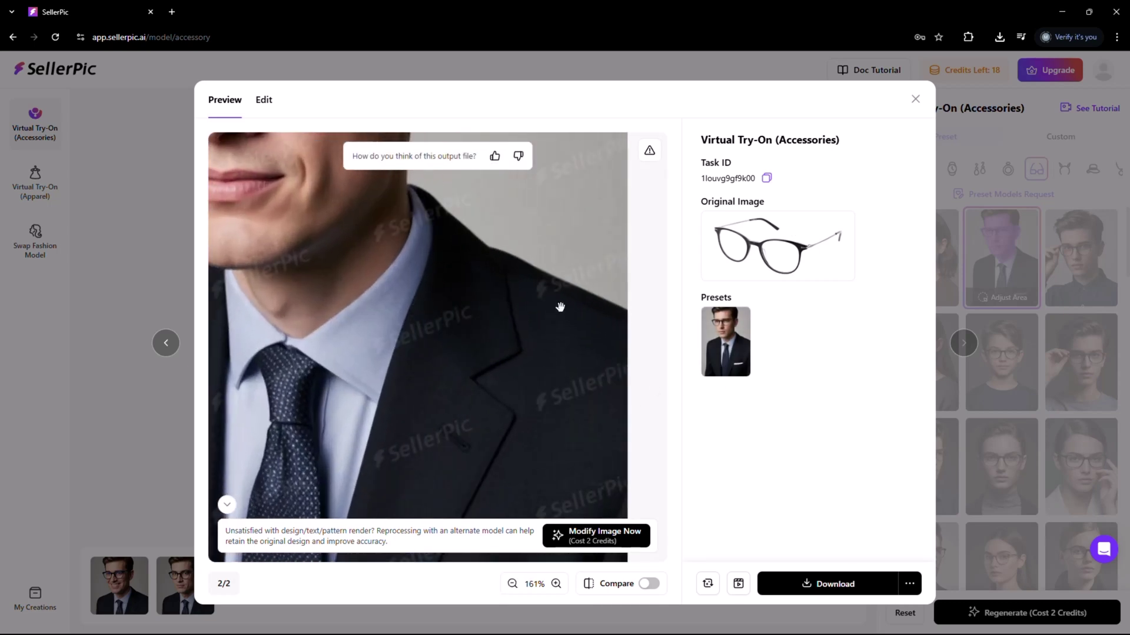
pyautogui.scroll(2, 479, 285)
pyautogui.moveTo(479, 285); pyautogui.dragTo(522, 429)
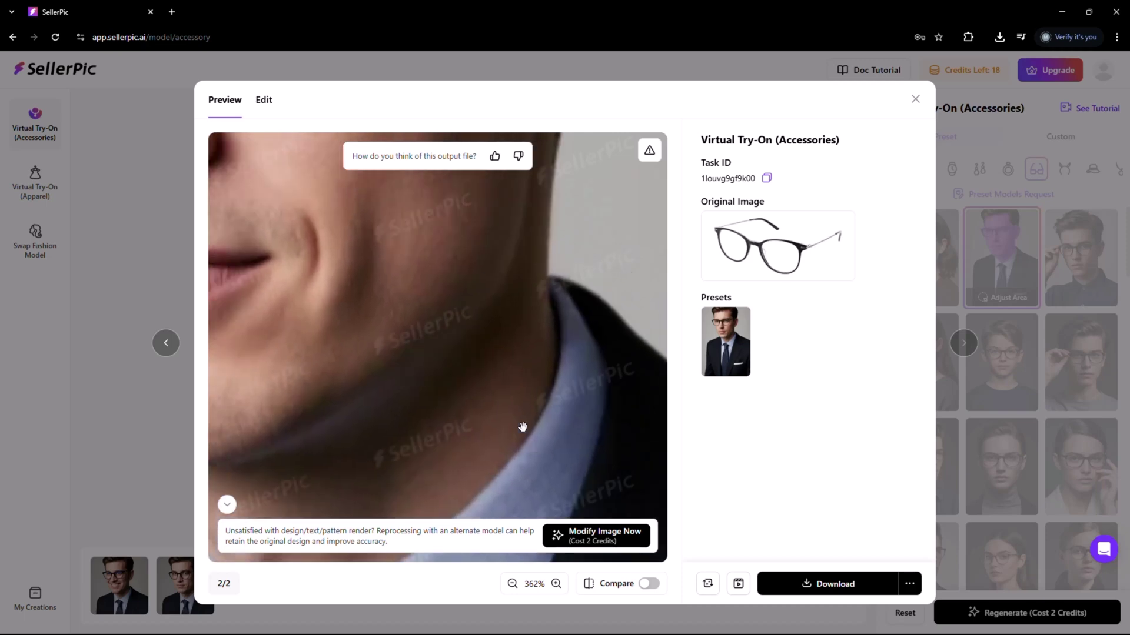
pyautogui.moveTo(422, 317); pyautogui.dragTo(470, 382)
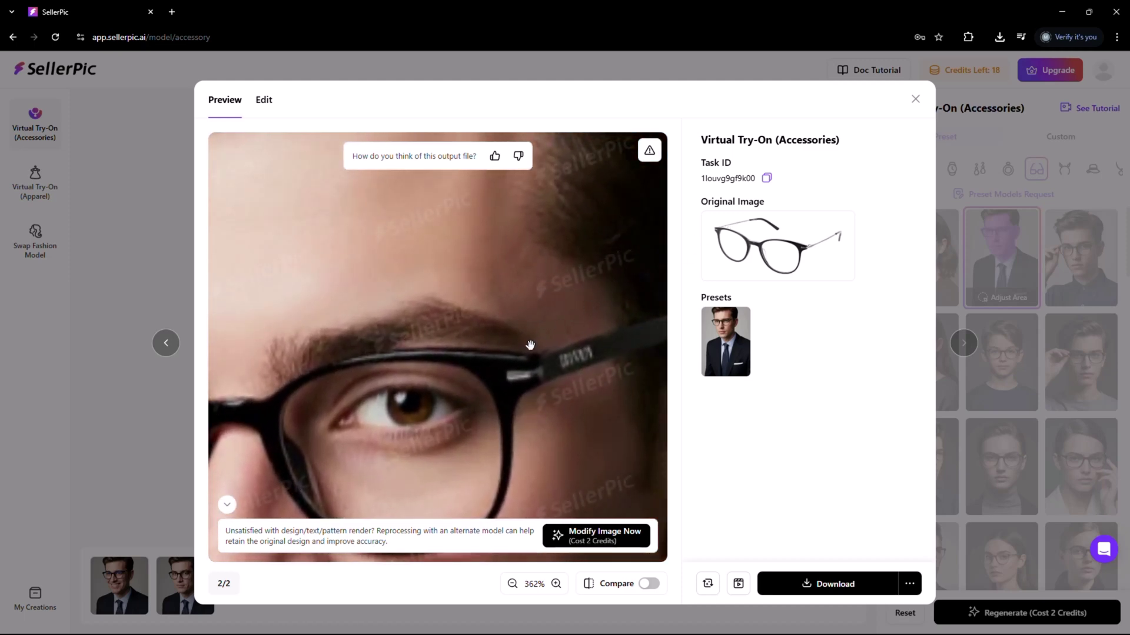
pyautogui.scroll(-5, 530, 345)
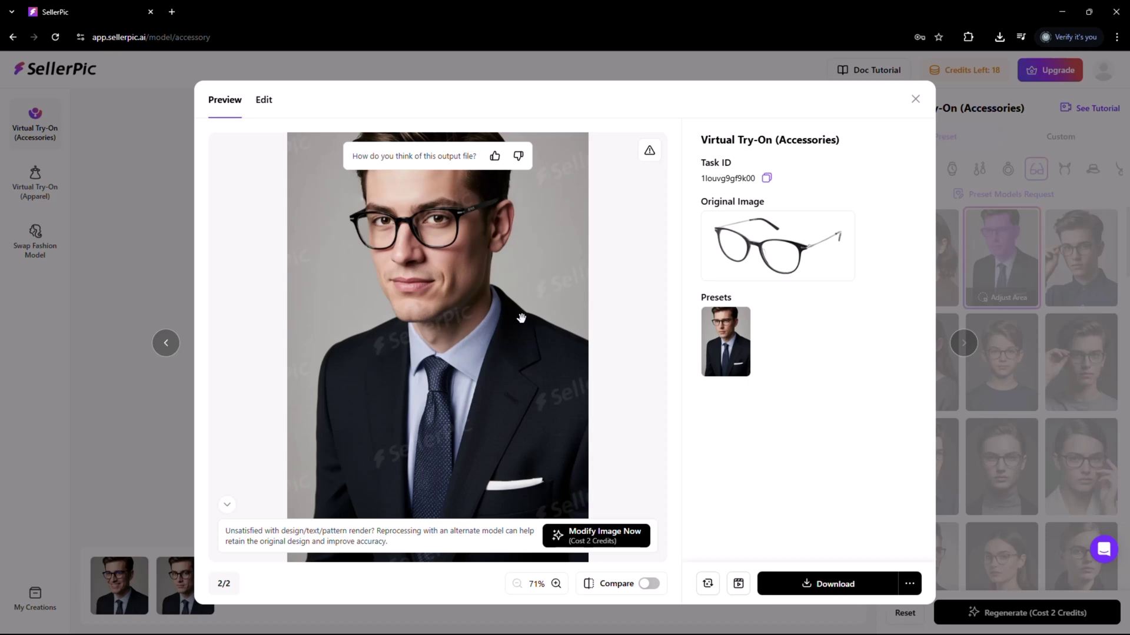
pyautogui.click(913, 102)
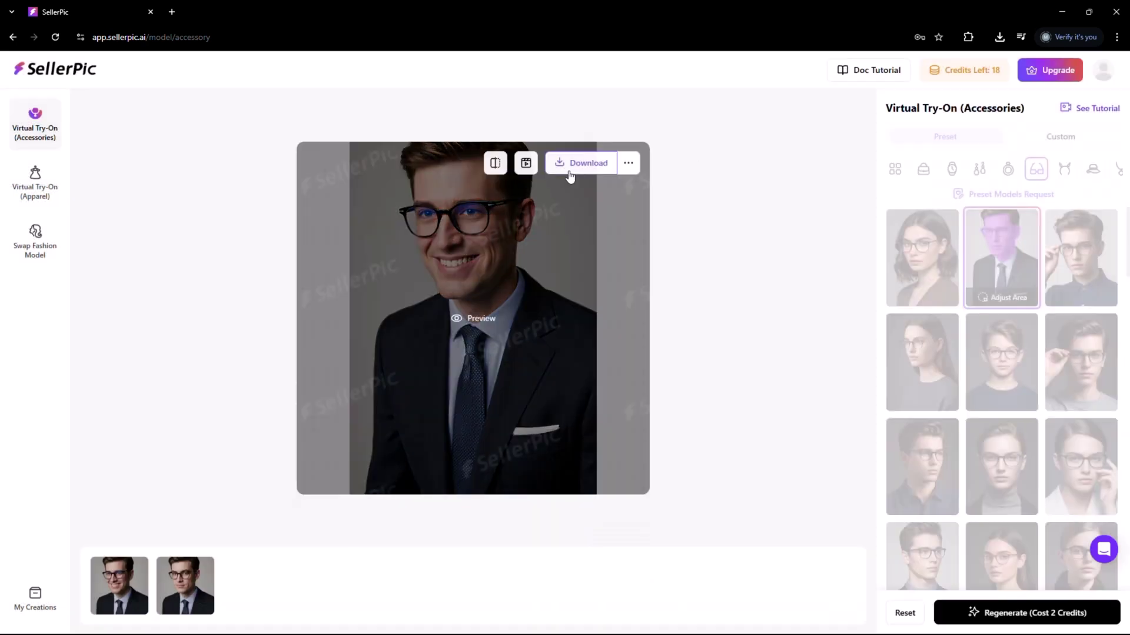
# Choose PNG as the download format for the smiling result and open that image in Image to Video
pyautogui.click(571, 164)
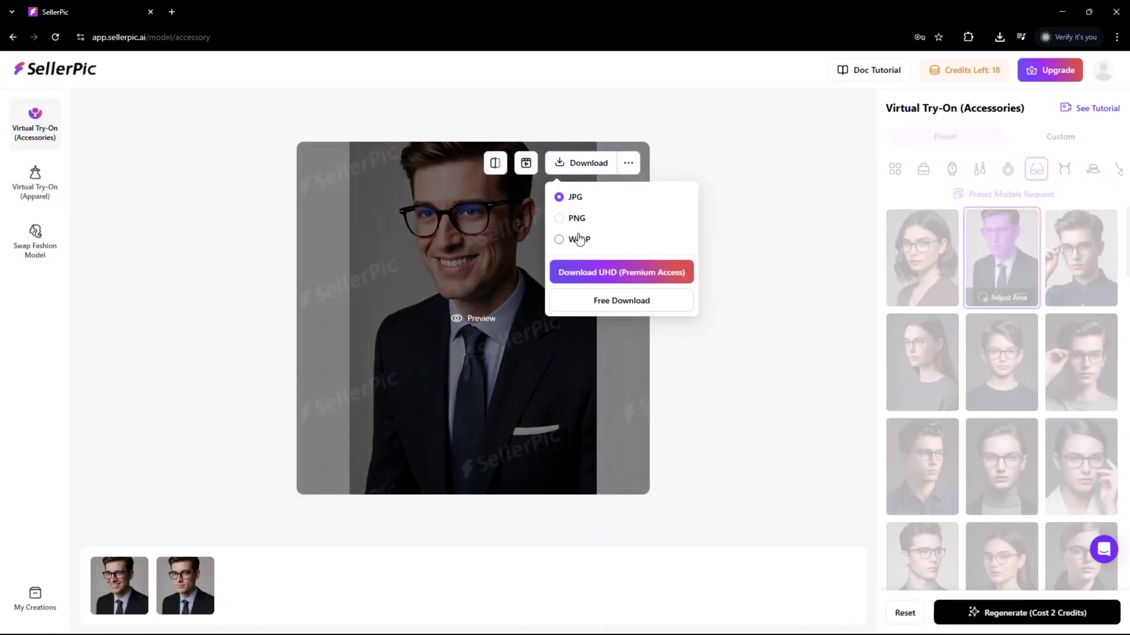
pyautogui.click(562, 219)
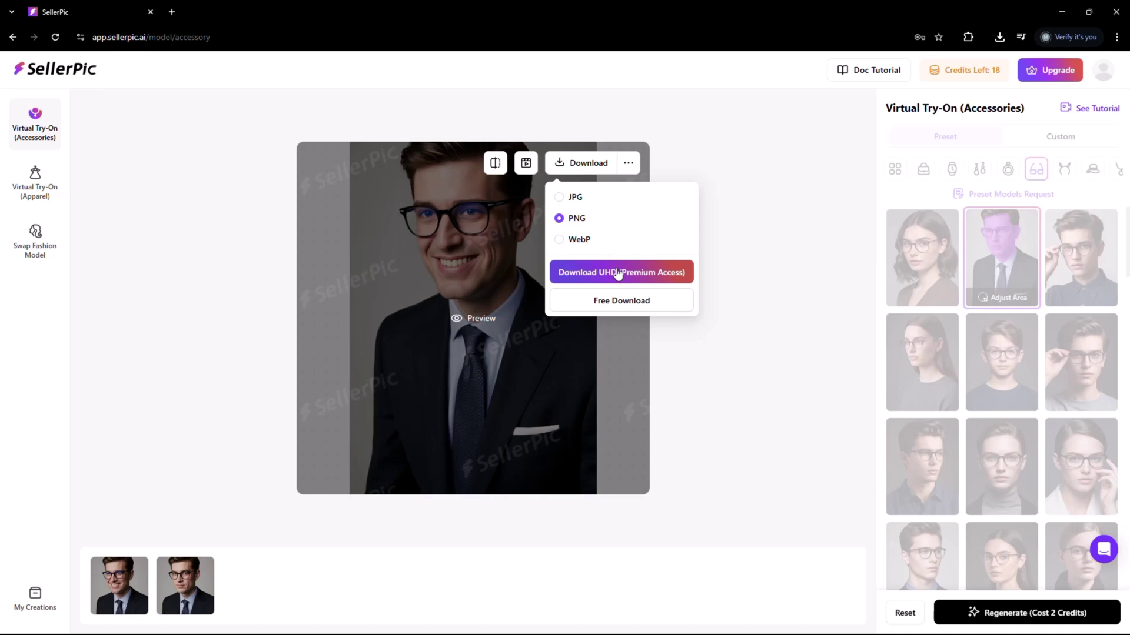
pyautogui.click(527, 163)
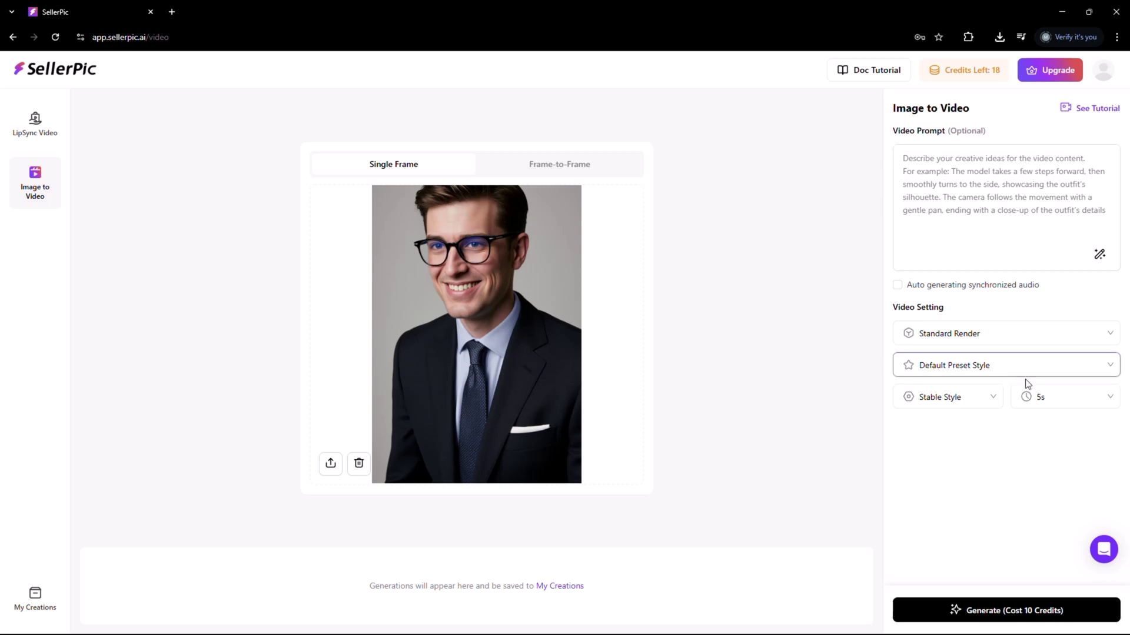
# Review the video's 10s and 5s durations, the render quality options and the model video preset styles
pyautogui.click(1059, 396)
pyautogui.click(1047, 450)
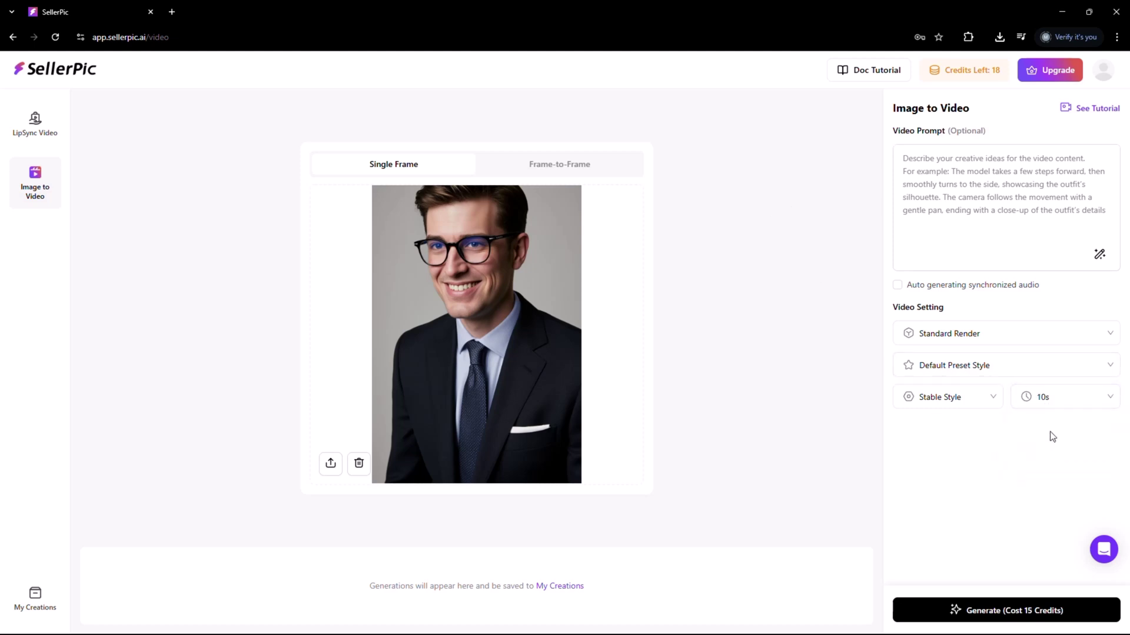
pyautogui.click(1056, 406)
pyautogui.click(1051, 428)
pyautogui.click(1026, 331)
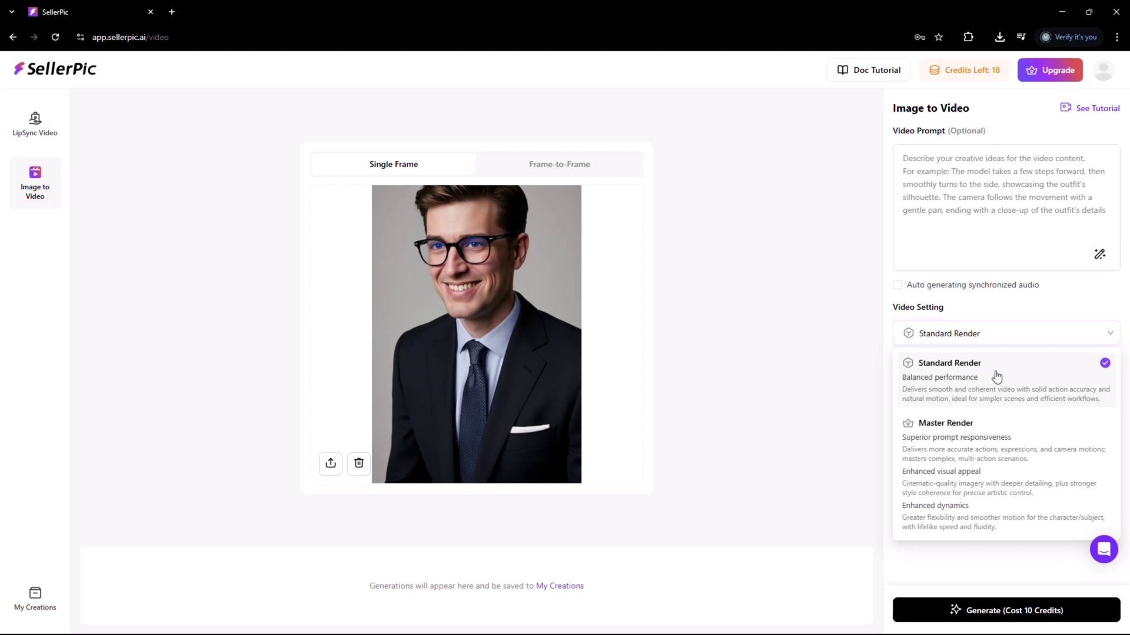
pyautogui.click(1034, 334)
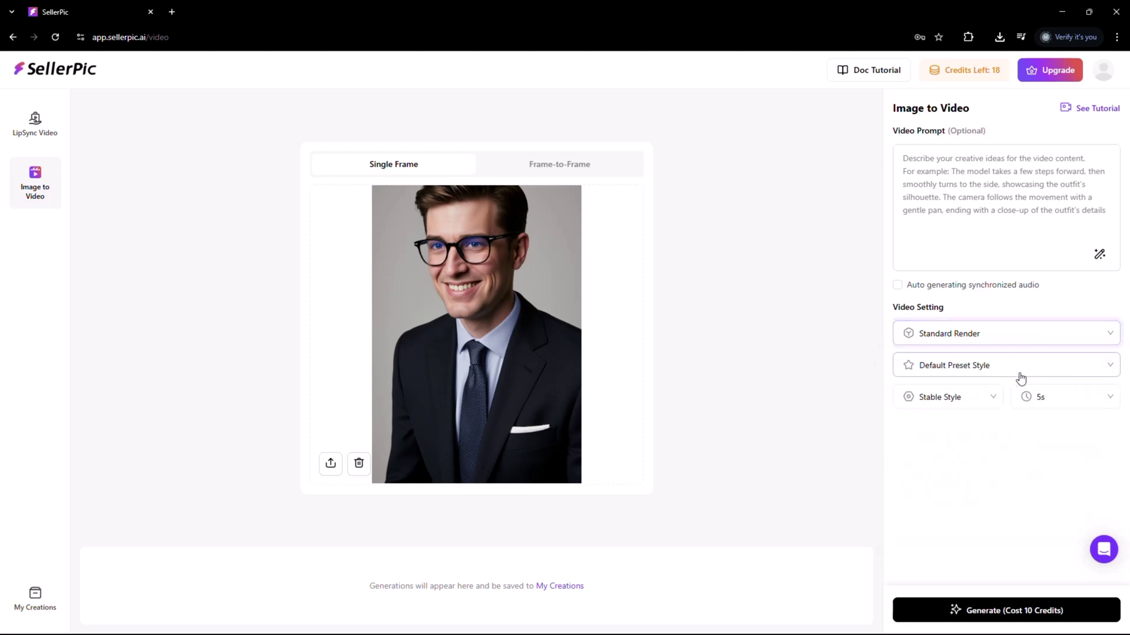
pyautogui.click(1011, 374)
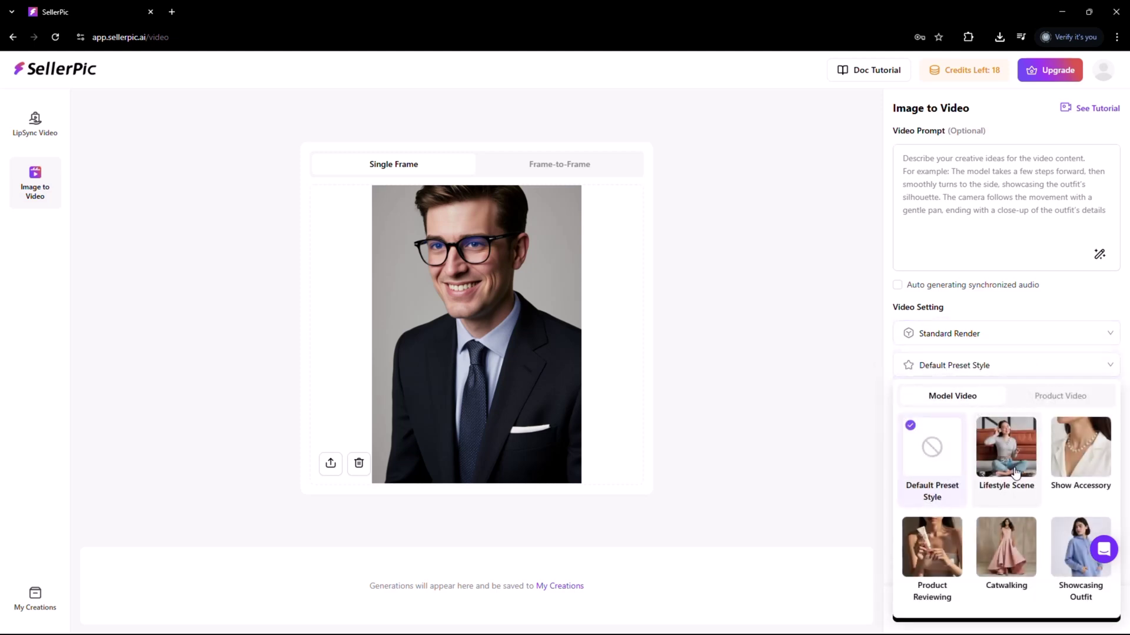
# Generate a video with the prompt "Young man looking confident in modern glasses, soft-focus background, smooth zoom-out for a lifestyle feel." and preview it
pyautogui.click(937, 173)
pyautogui.write('Young man looking confident in modern glasses, soft-focus background, smooth zoom-out for a lifestyle feel')
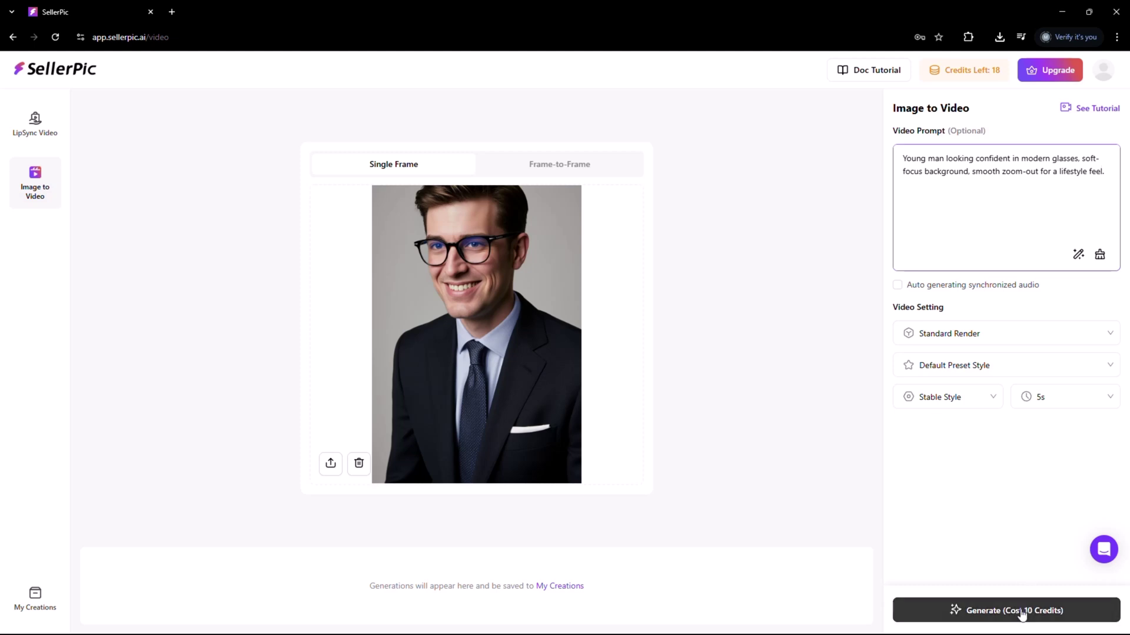
pyautogui.click(950, 610)
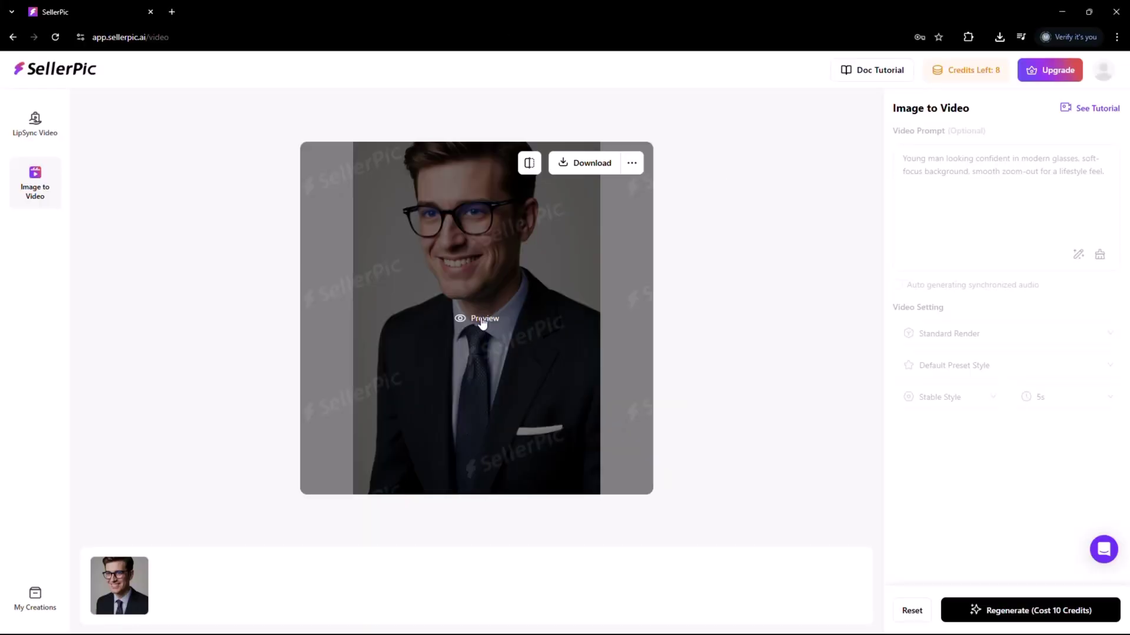
pyautogui.click(481, 321)
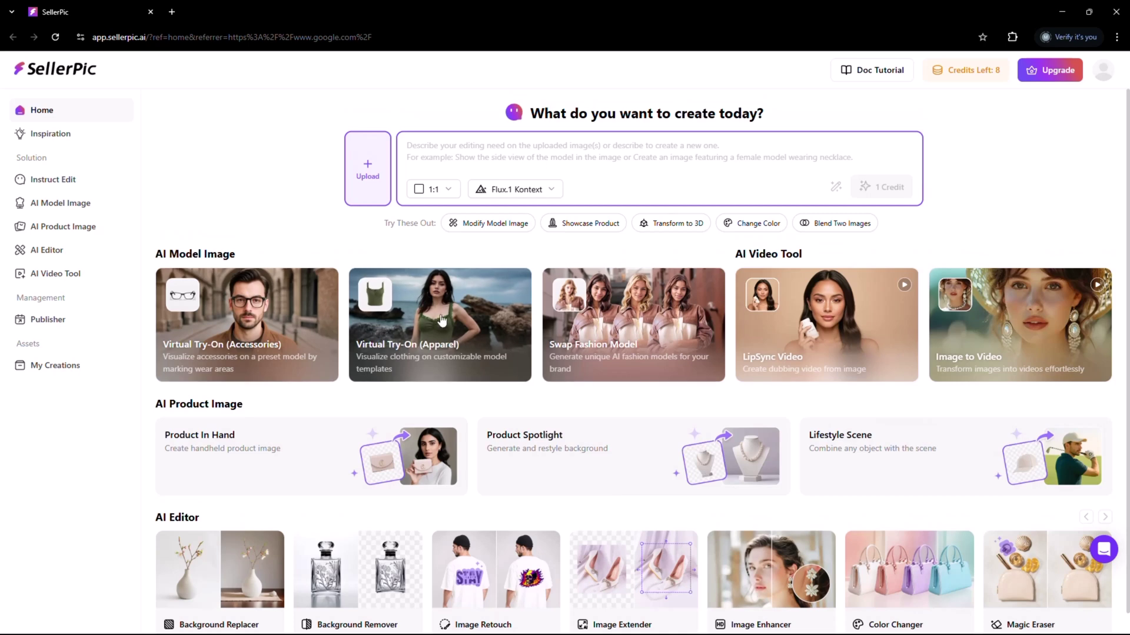
# Open Virtual Try-On (Apparel) and look through its Only Bottom, Full Body, One-Piece Garment and Only Top categories
pyautogui.click(449, 323)
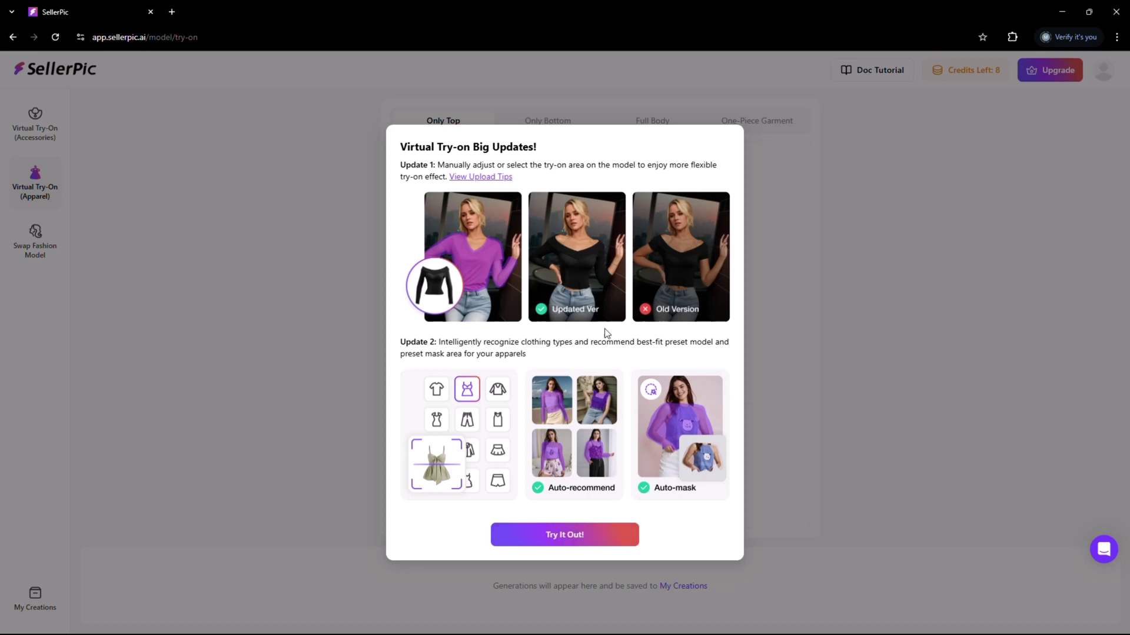
pyautogui.click(581, 540)
pyautogui.click(563, 125)
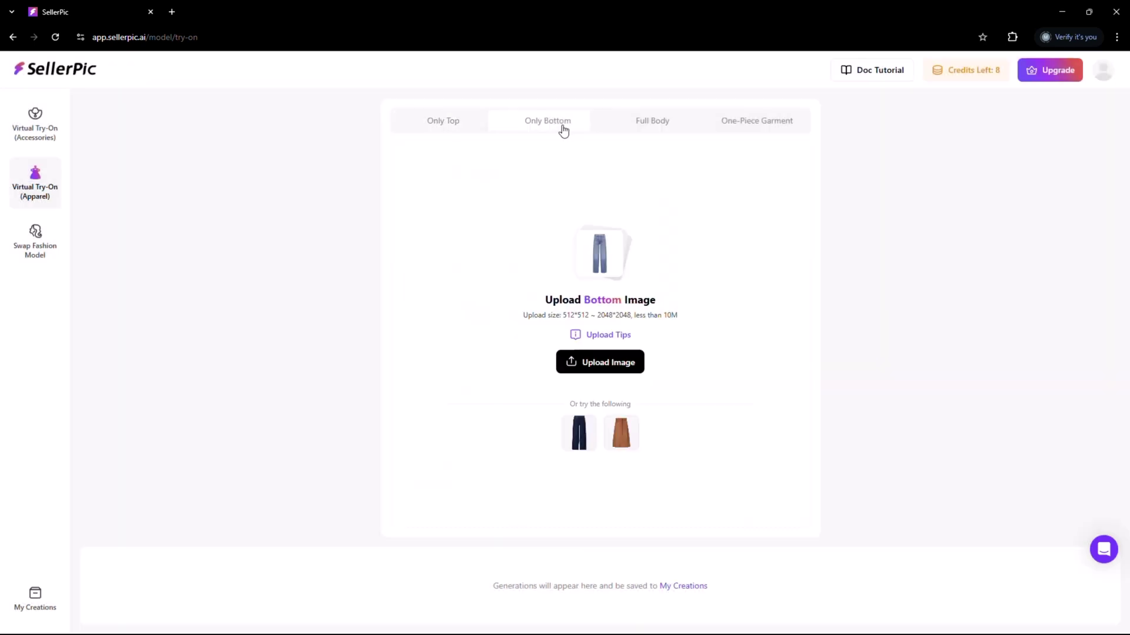
pyautogui.click(665, 130)
pyautogui.click(750, 130)
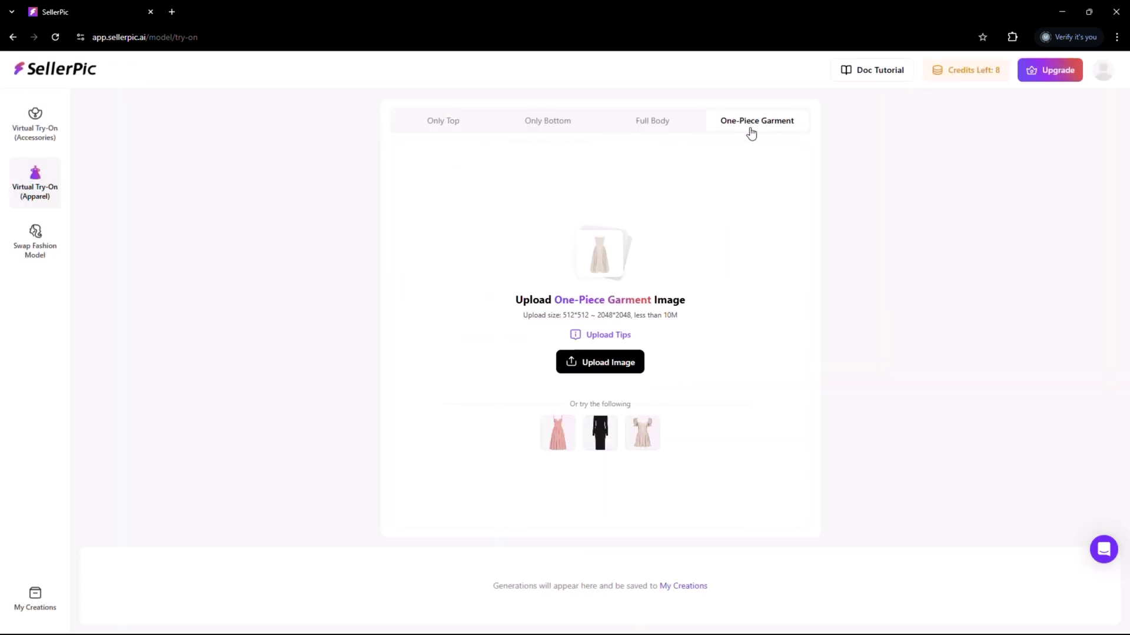
pyautogui.click(652, 126)
pyautogui.click(558, 127)
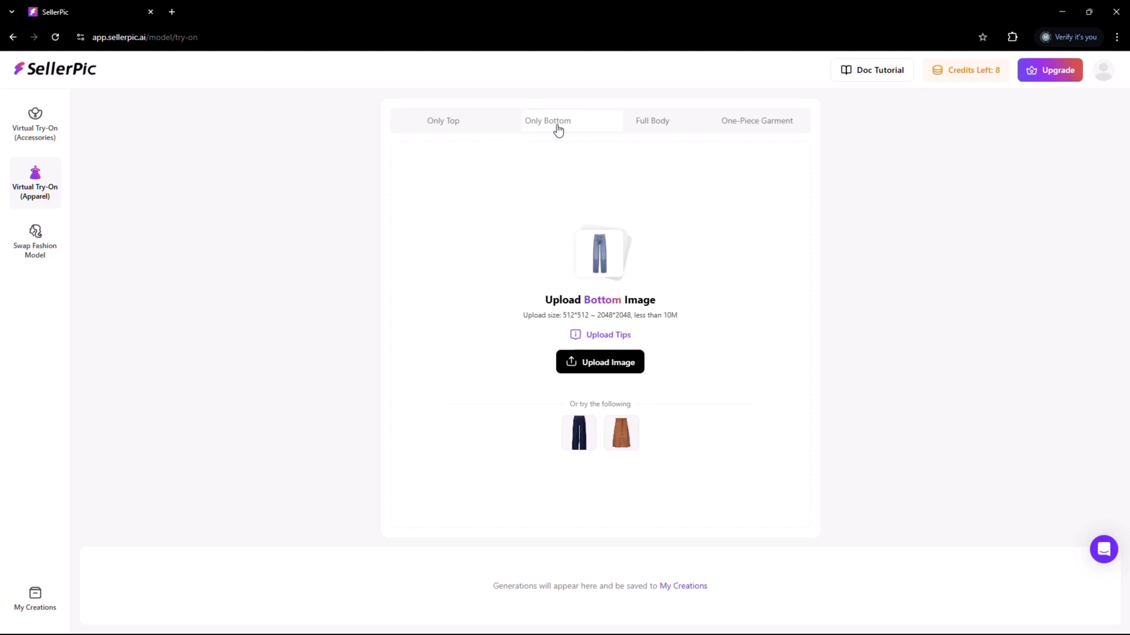
pyautogui.click(455, 127)
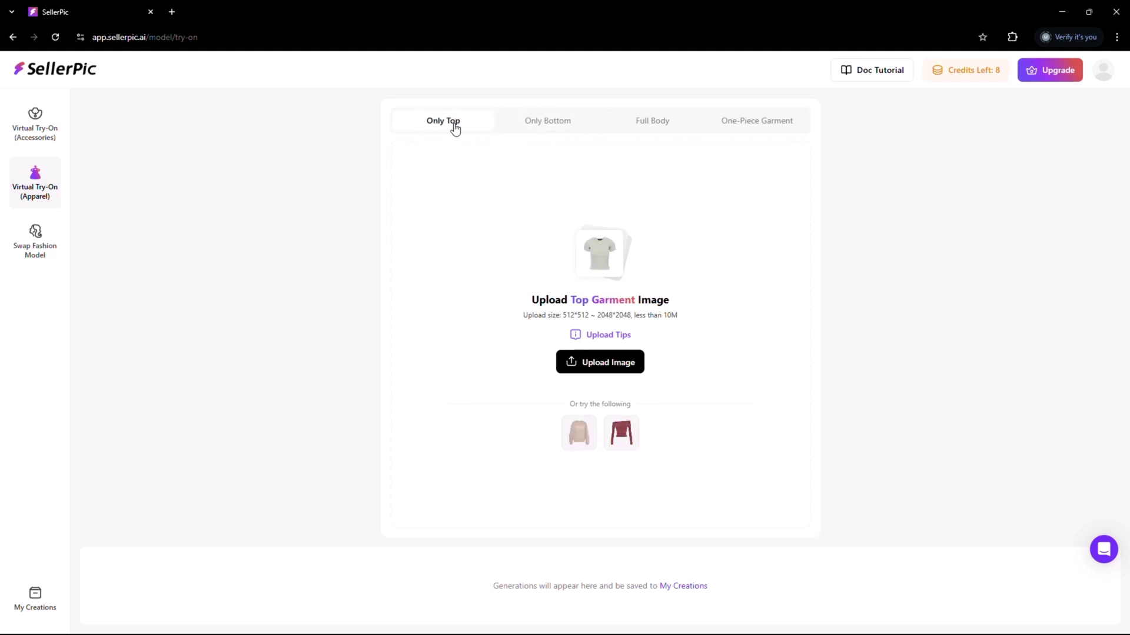
# Reopen Virtual Try-On (Apparel) from the dashboard with the blue lace-top dress uploaded and accept moving it to One-Piece Garment
pyautogui.click(84, 79)
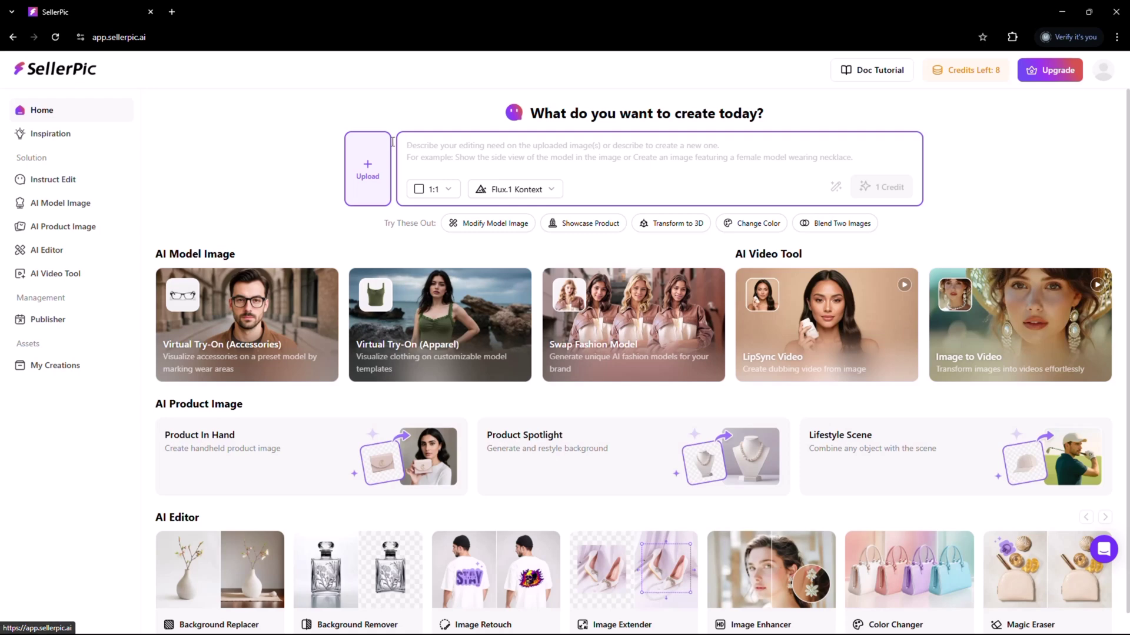
pyautogui.click(438, 327)
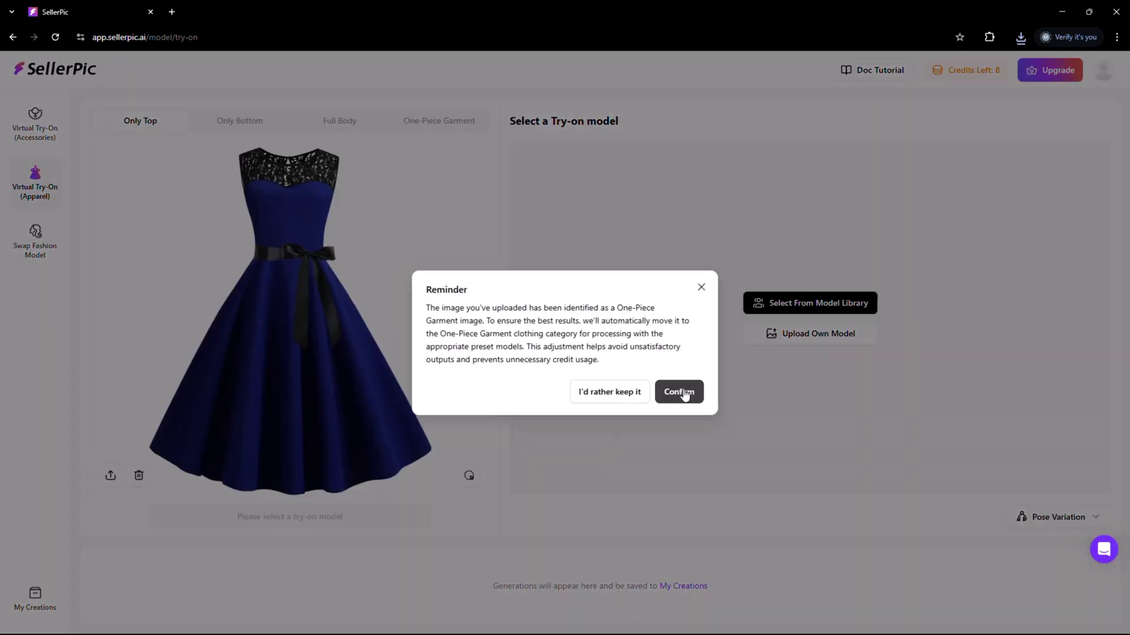
pyautogui.click(683, 393)
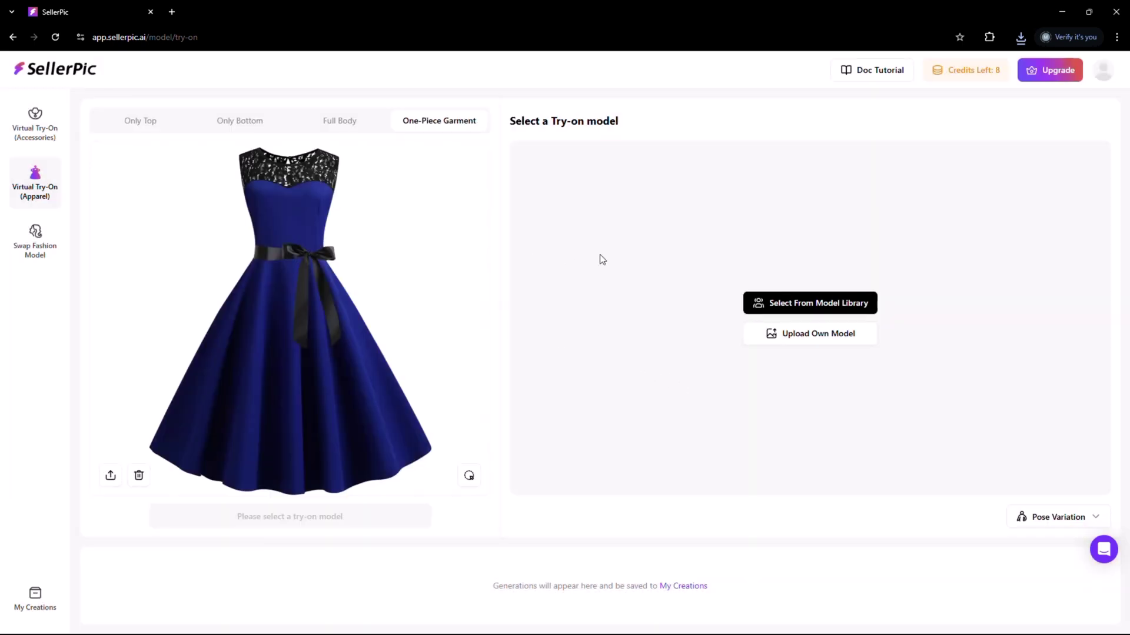
pyautogui.click(810, 303)
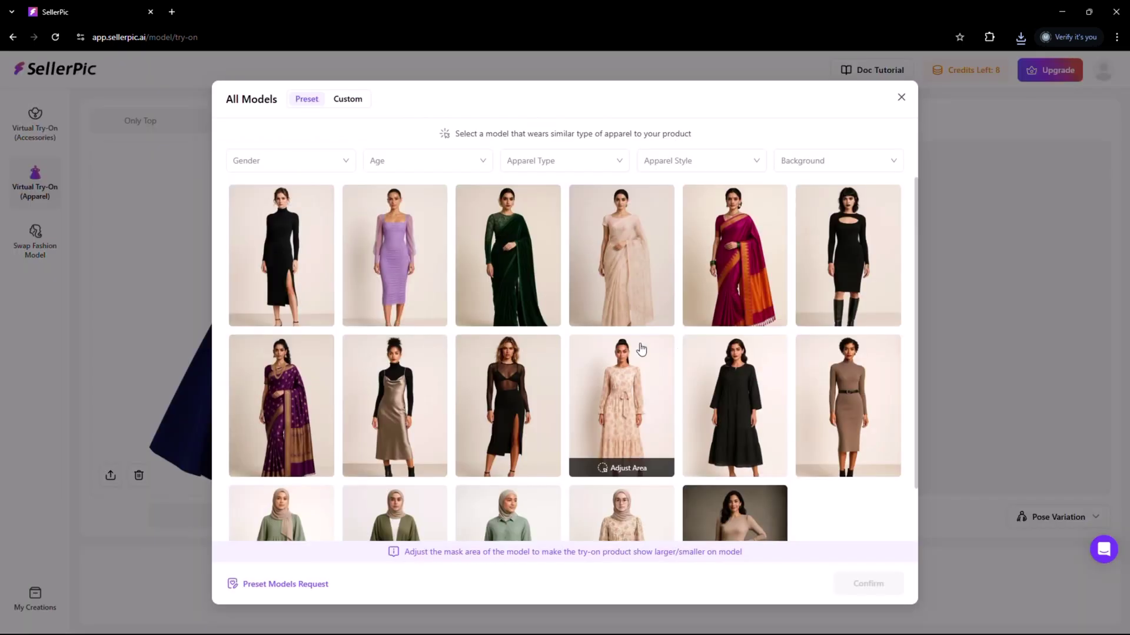
pyautogui.click(901, 97)
pyautogui.click(765, 326)
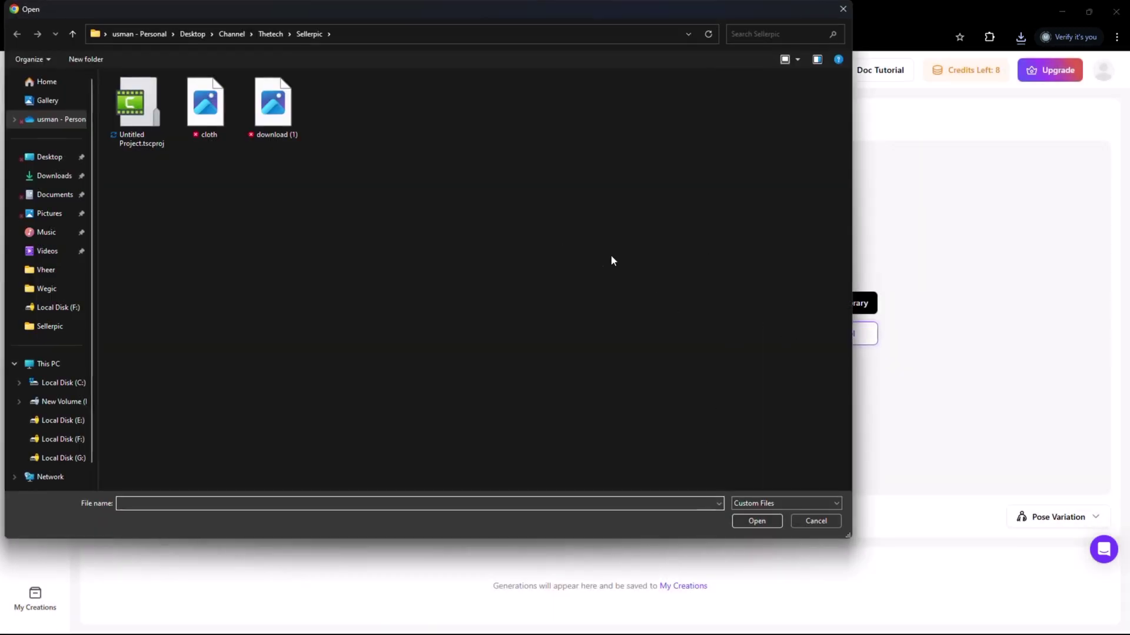
pyautogui.click(815, 522)
# Filter the preset model library by Female, Adults, Midi/Long dress and an apparel style, and choose the model in the short-sleeved black dress
pyautogui.click(810, 303)
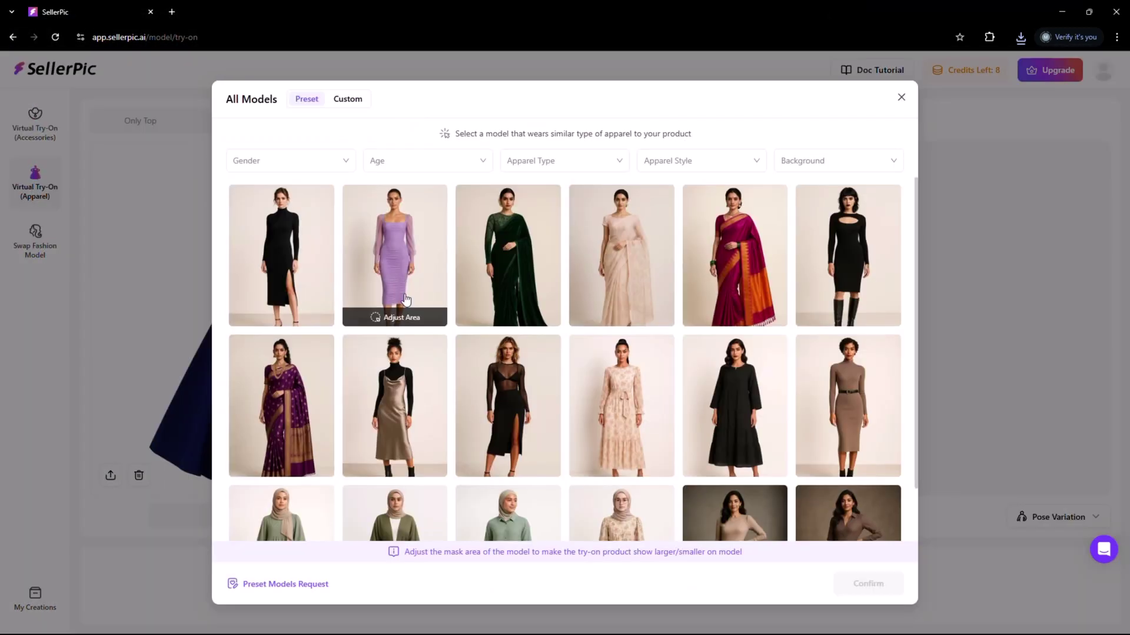
pyautogui.click(305, 167)
pyautogui.click(281, 191)
pyautogui.click(445, 172)
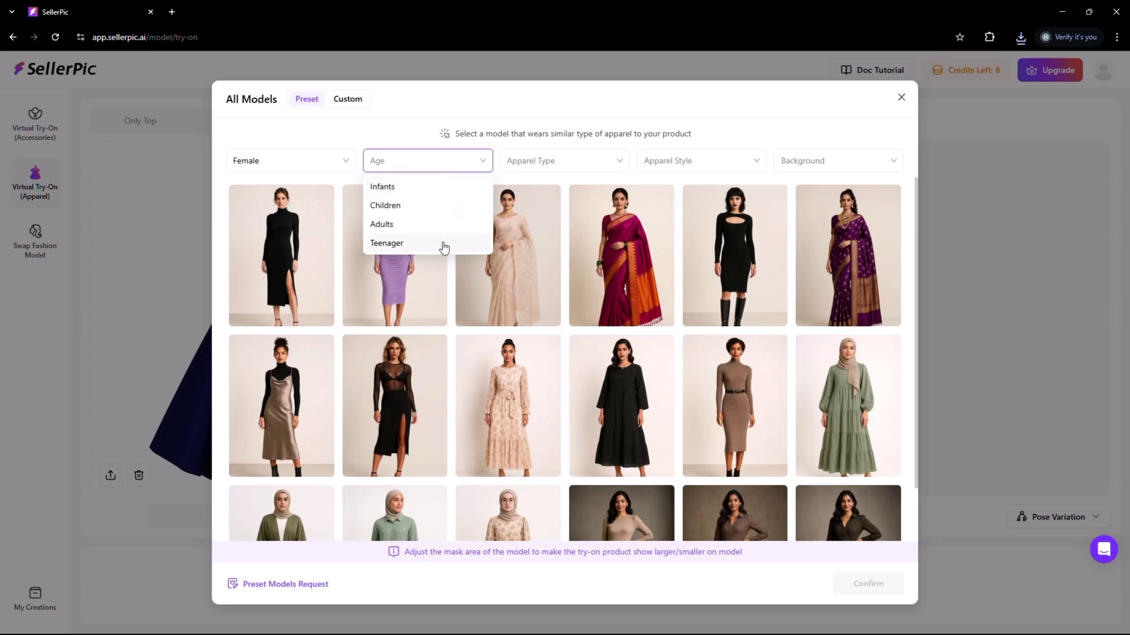
pyautogui.click(406, 230)
pyautogui.click(583, 167)
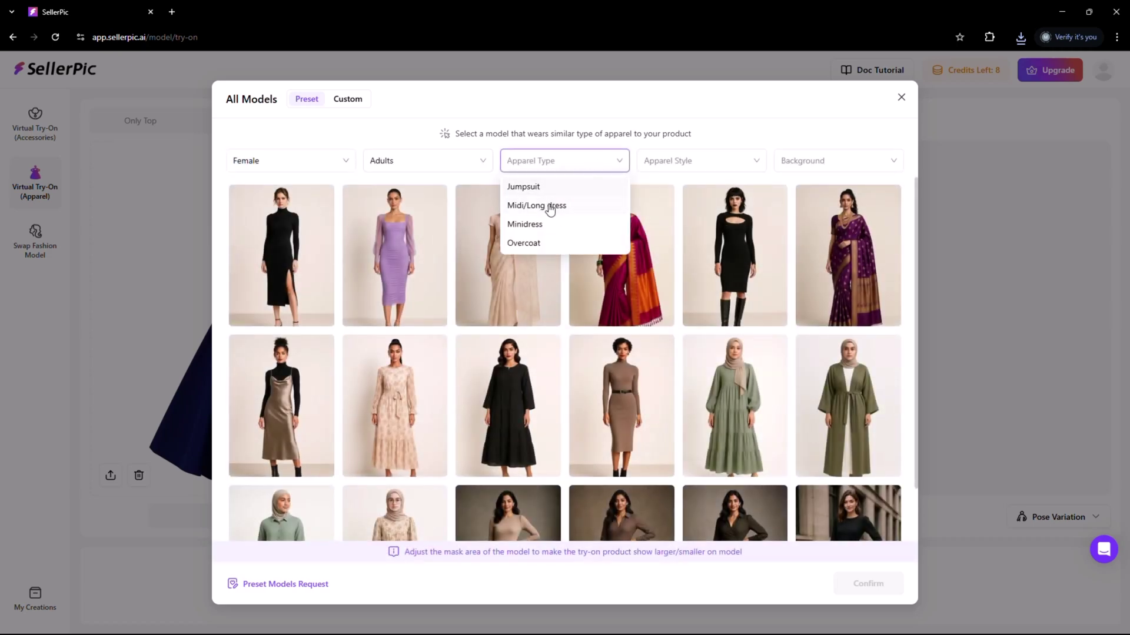
pyautogui.click(556, 206)
pyautogui.click(748, 164)
pyautogui.click(675, 207)
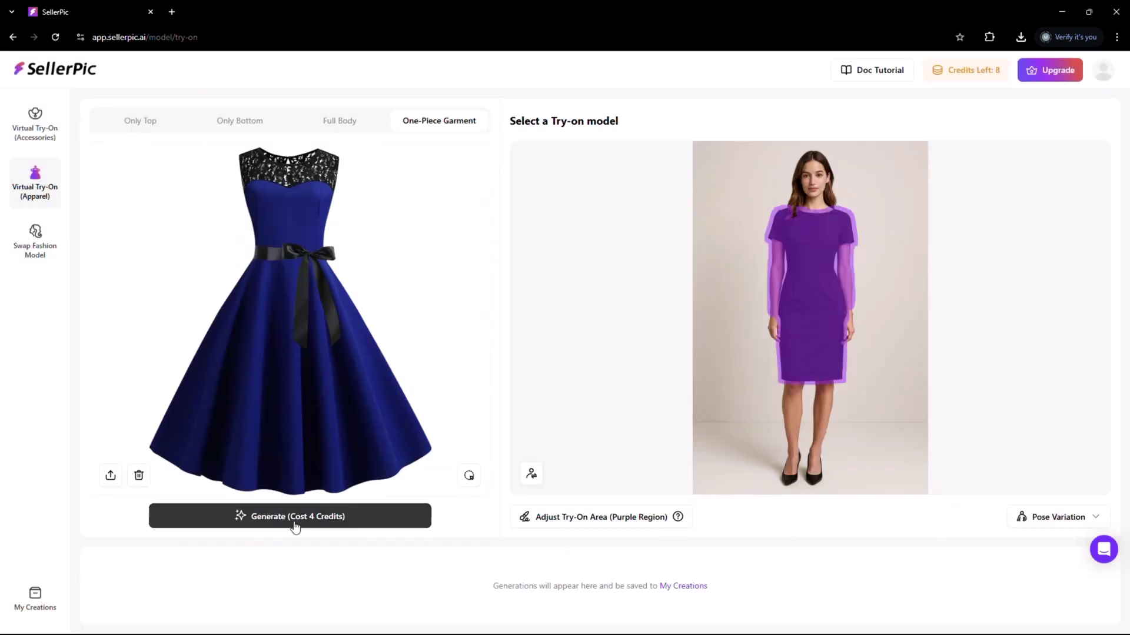
# Generate the blue dress try-on on the selected model and preview the resulting images from the last back to the first
pyautogui.click(296, 526)
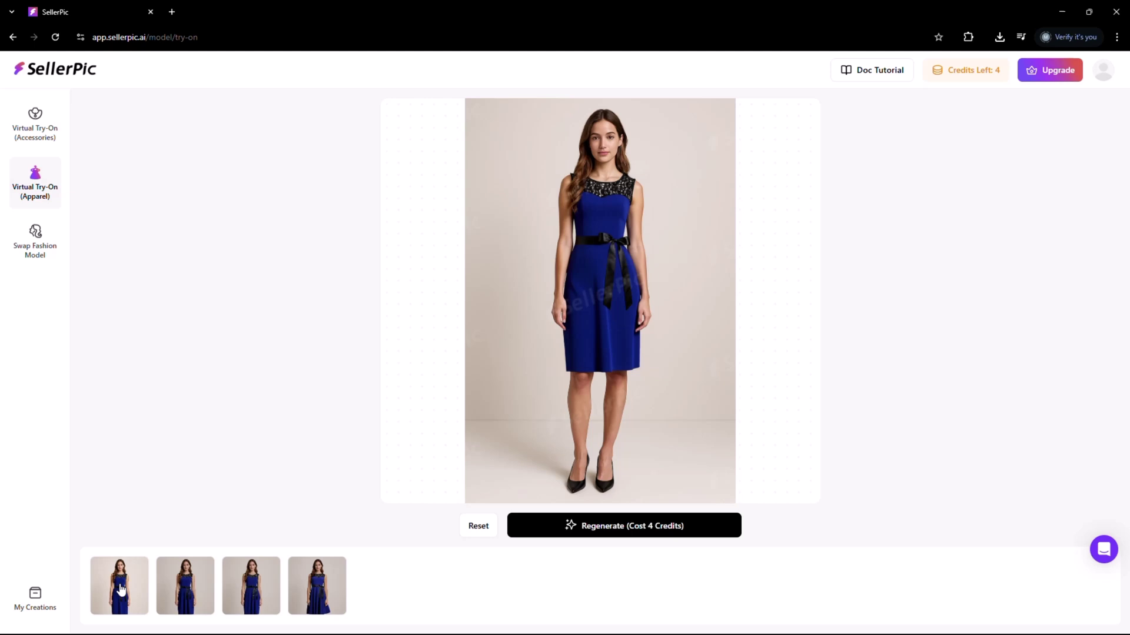
pyautogui.click(318, 589)
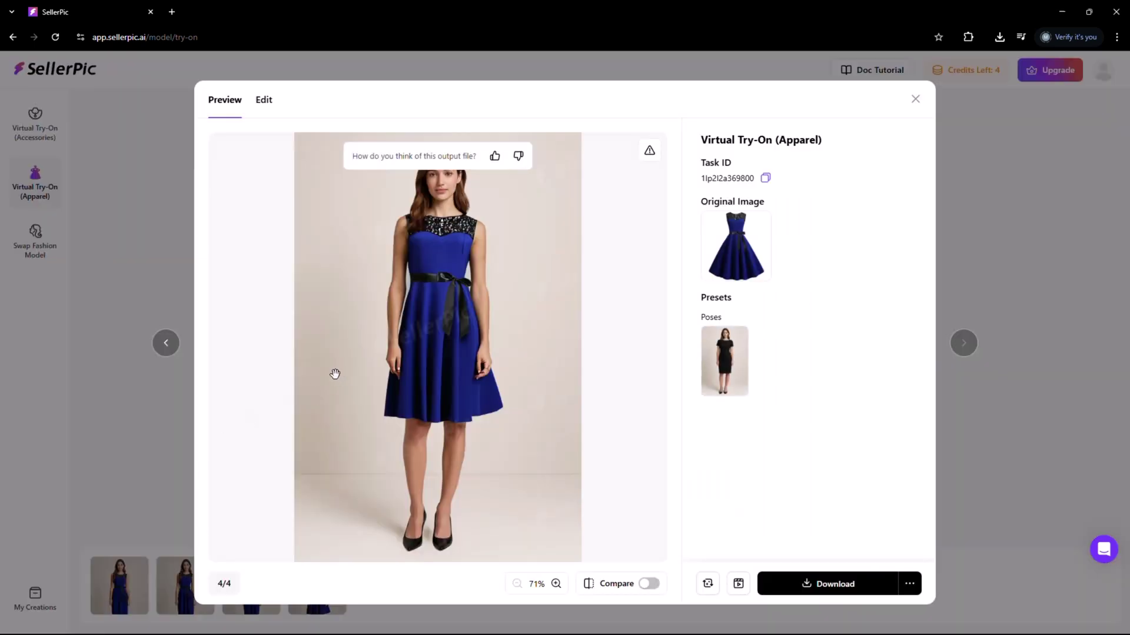
pyautogui.click(167, 347)
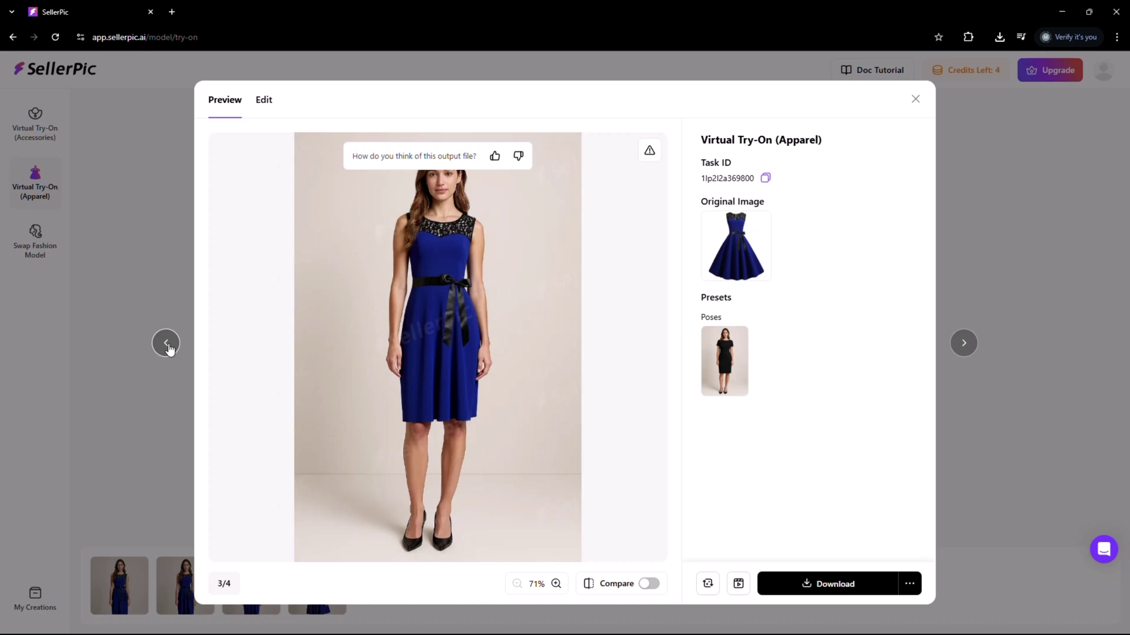
pyautogui.click(168, 346)
pyautogui.click(168, 344)
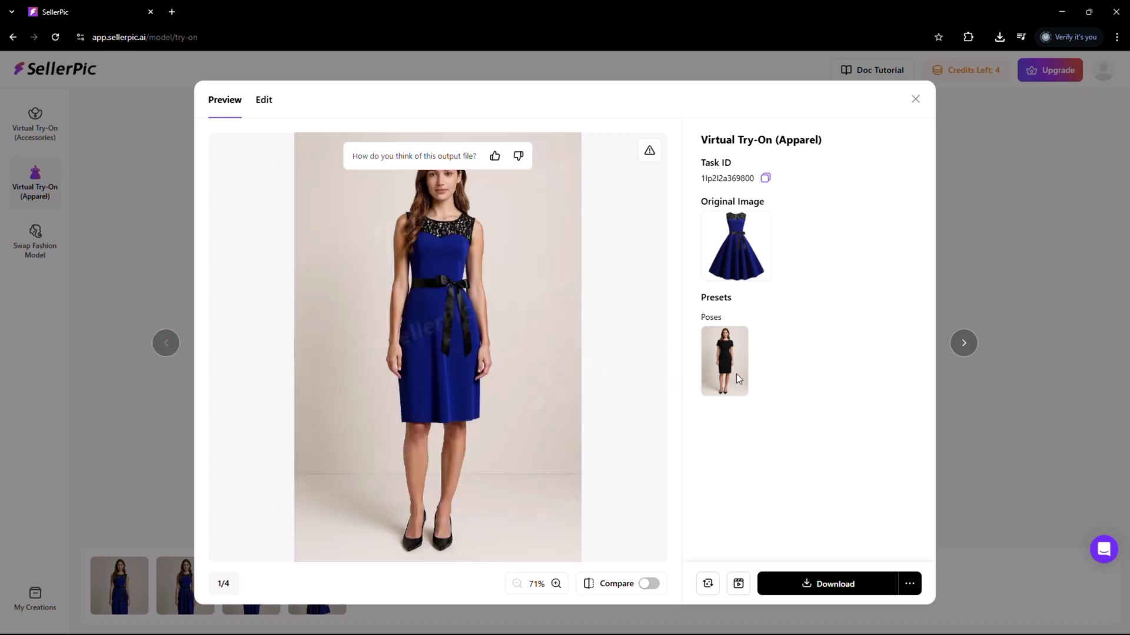
pyautogui.click(915, 100)
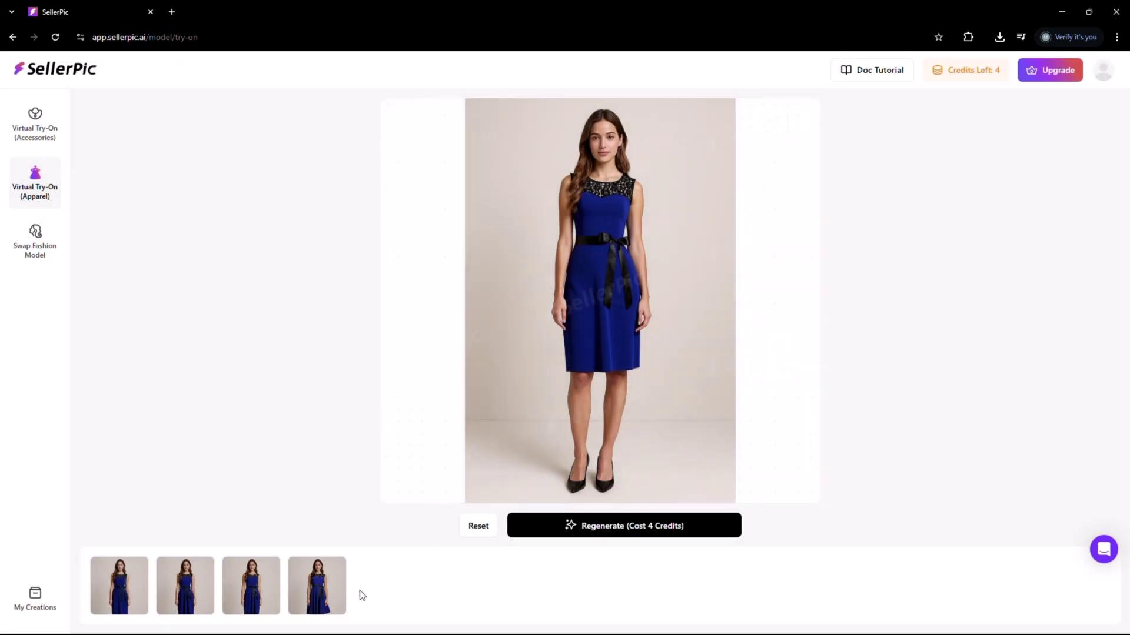
# Return to the home dashboard and look over its AI Model Image, AI Product Image, AI Editor and AI Video tools
pyautogui.click(64, 74)
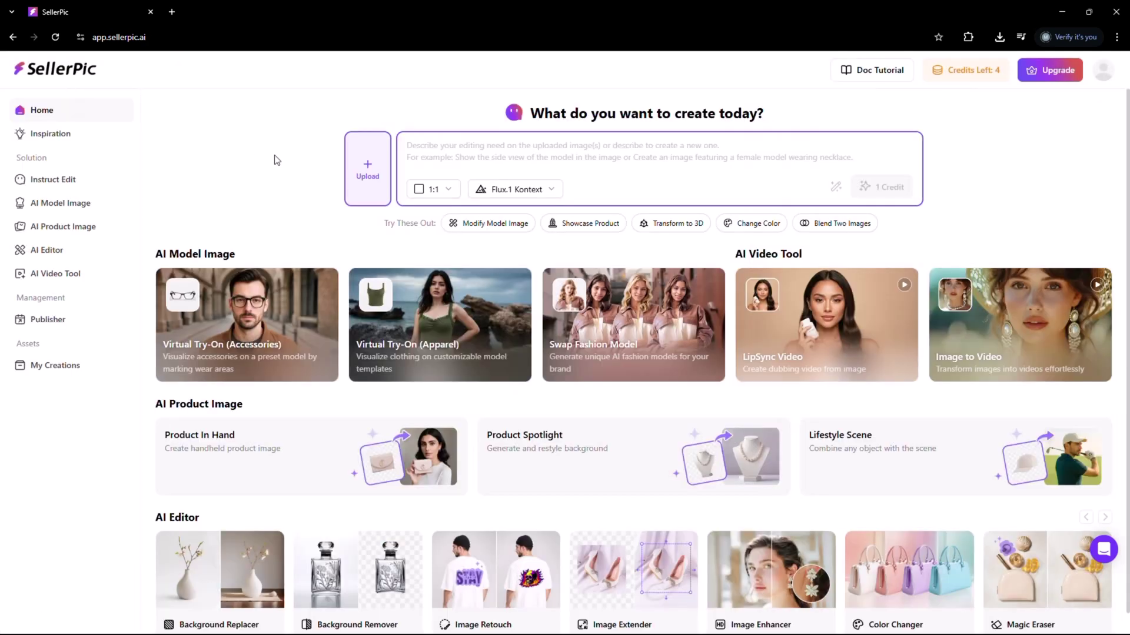
pyautogui.scroll(-1, 618, 306)
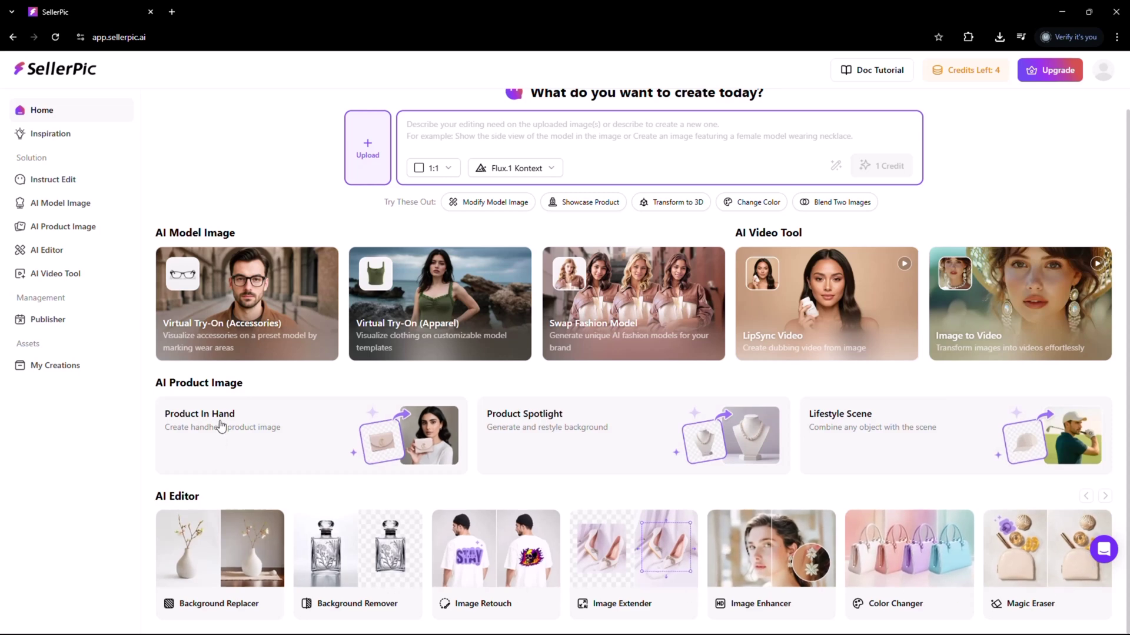
pyautogui.scroll(1, 493, 322)
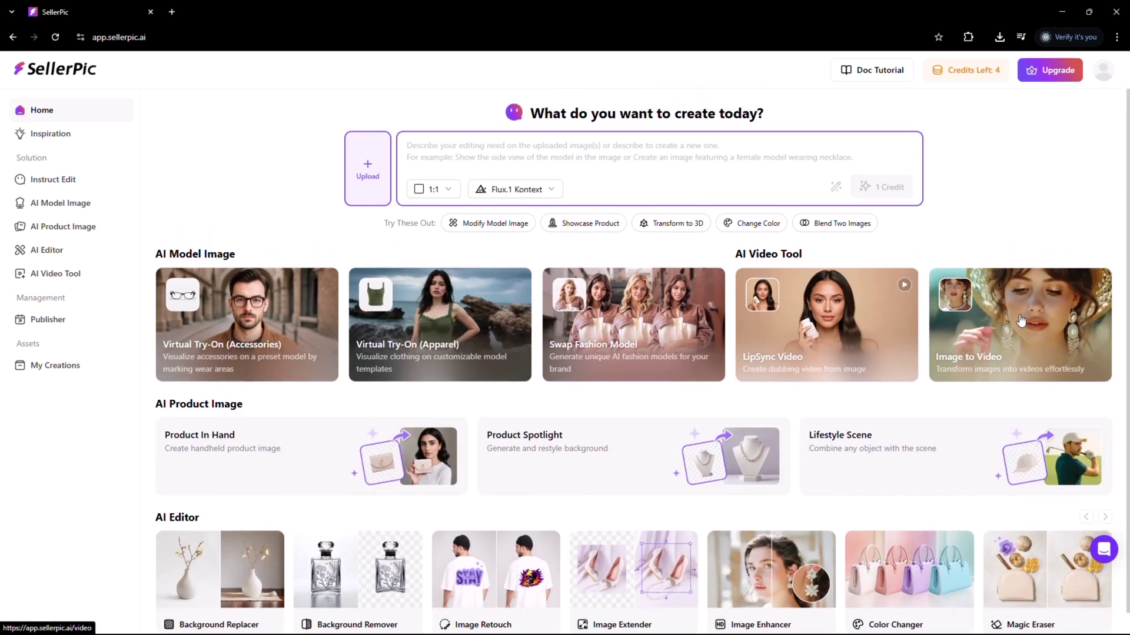